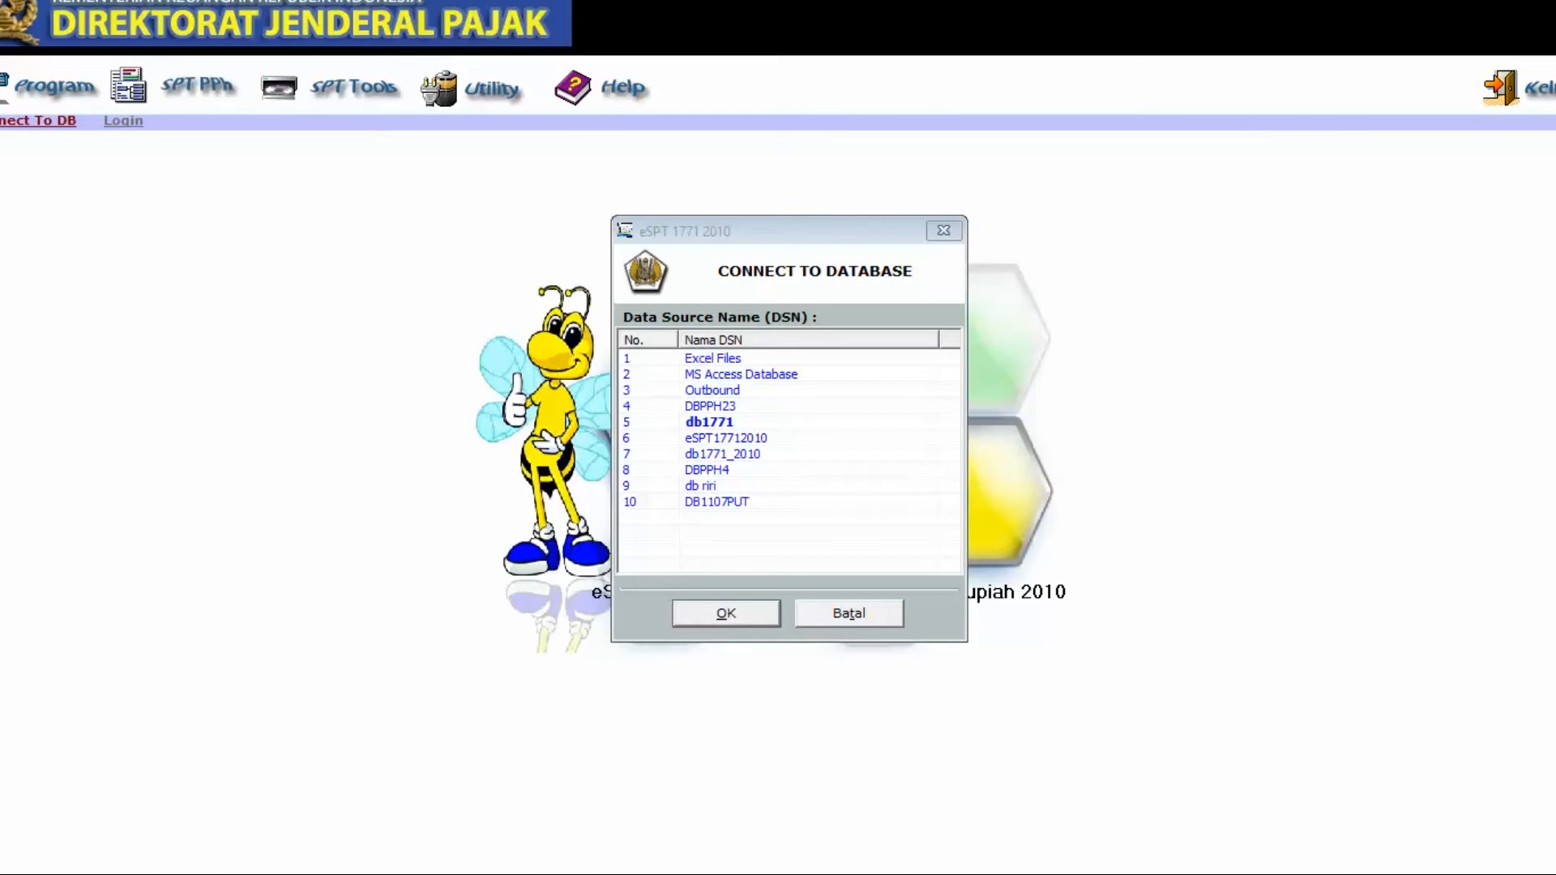
# Step: In File Explorer, open the Database folder under C:\Program Files (x86)\DJP\eSPT 1771 2010
pyautogui.click(211, 872)
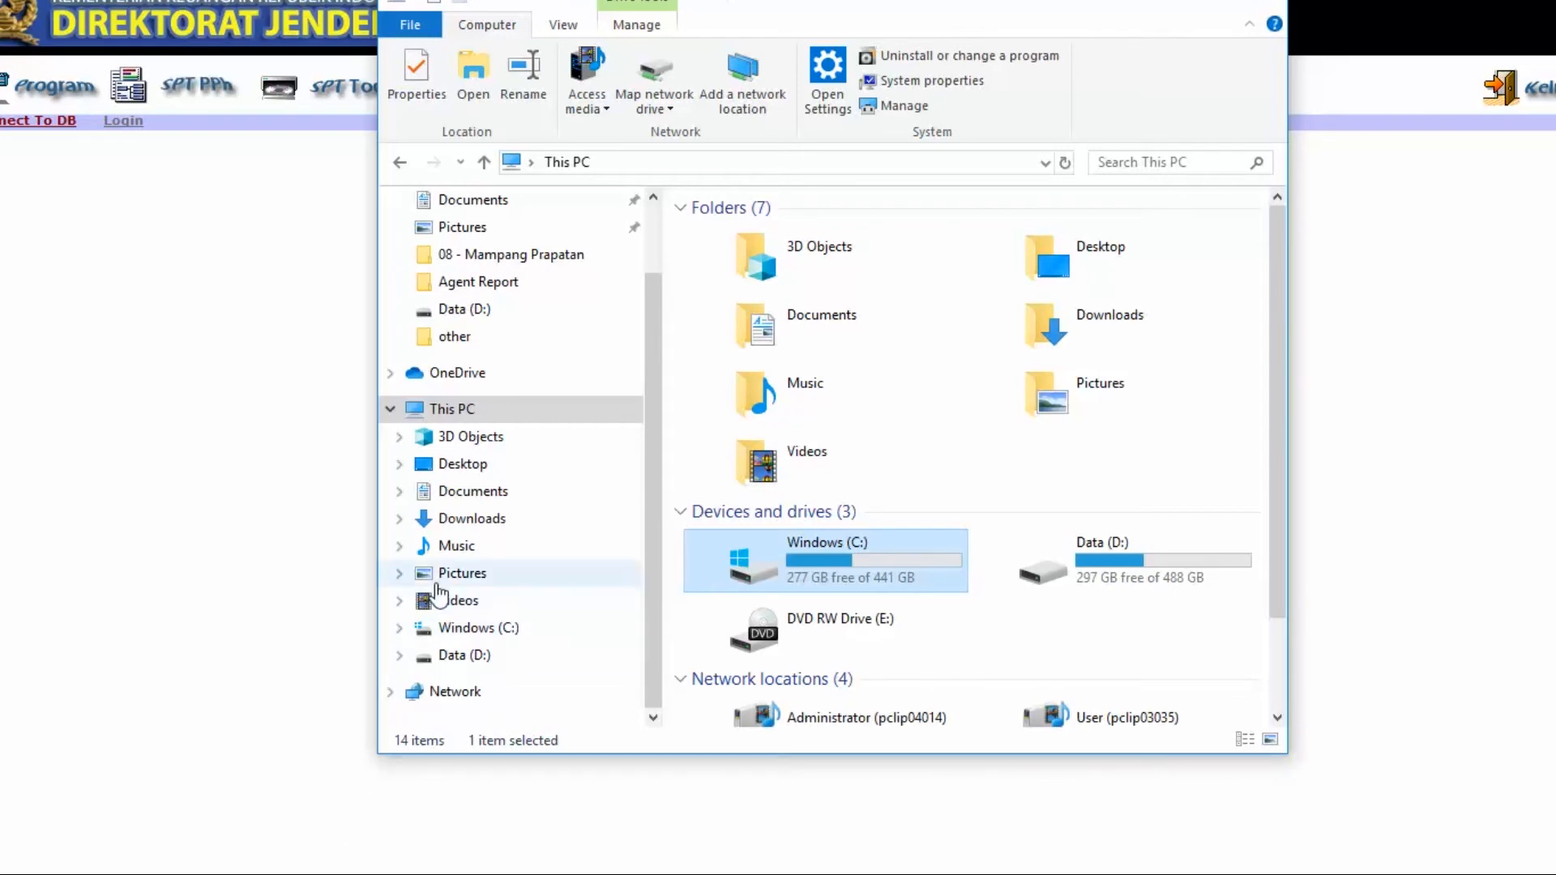
pyautogui.doubleClick(769, 557)
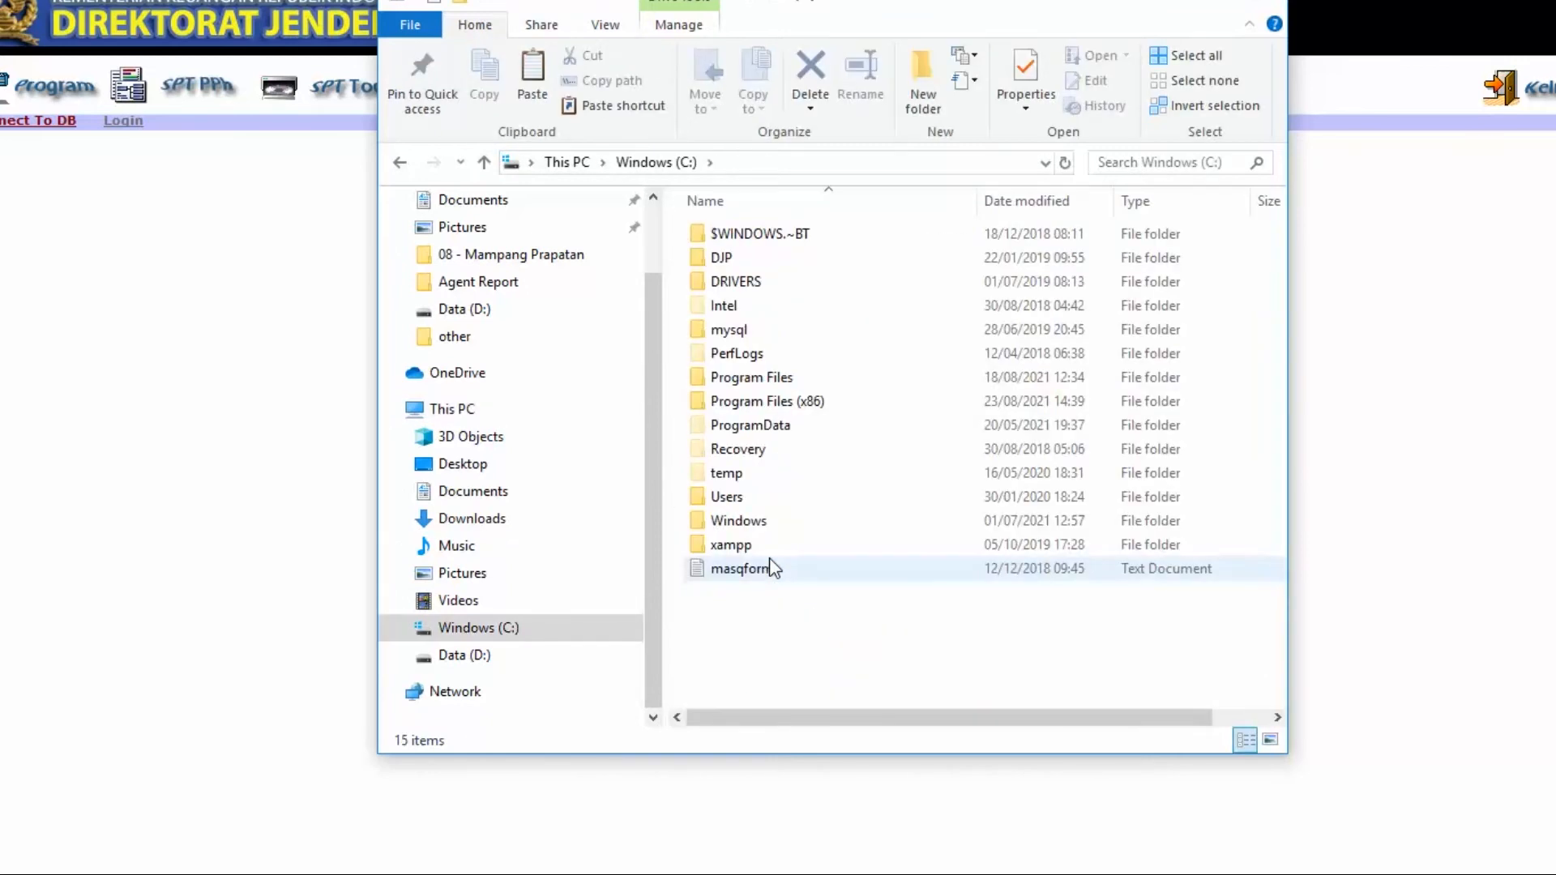
pyautogui.doubleClick(768, 402)
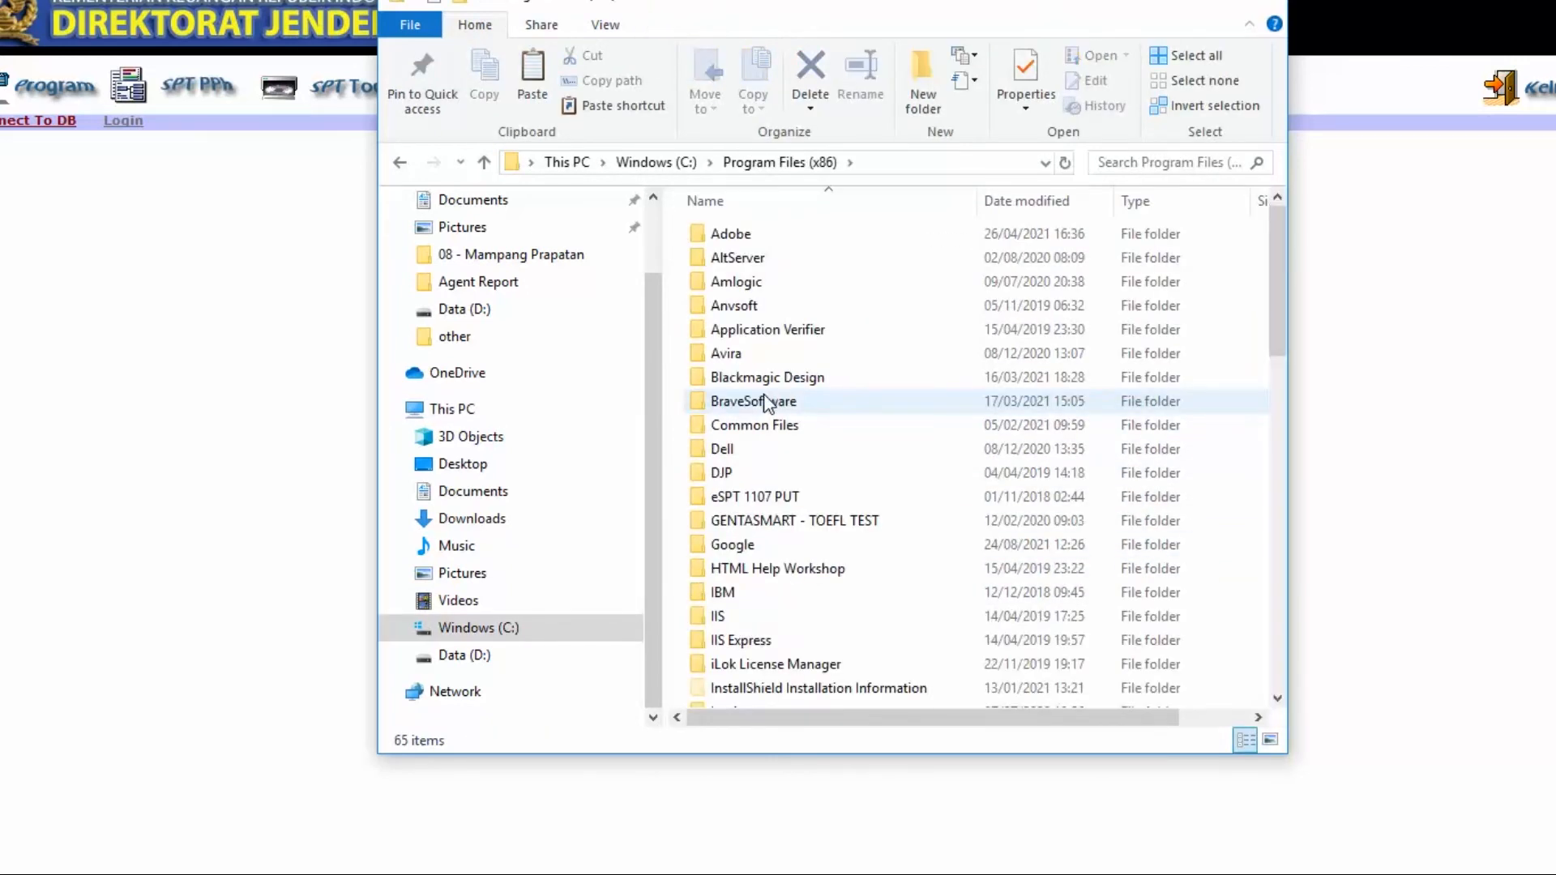
pyautogui.doubleClick(744, 474)
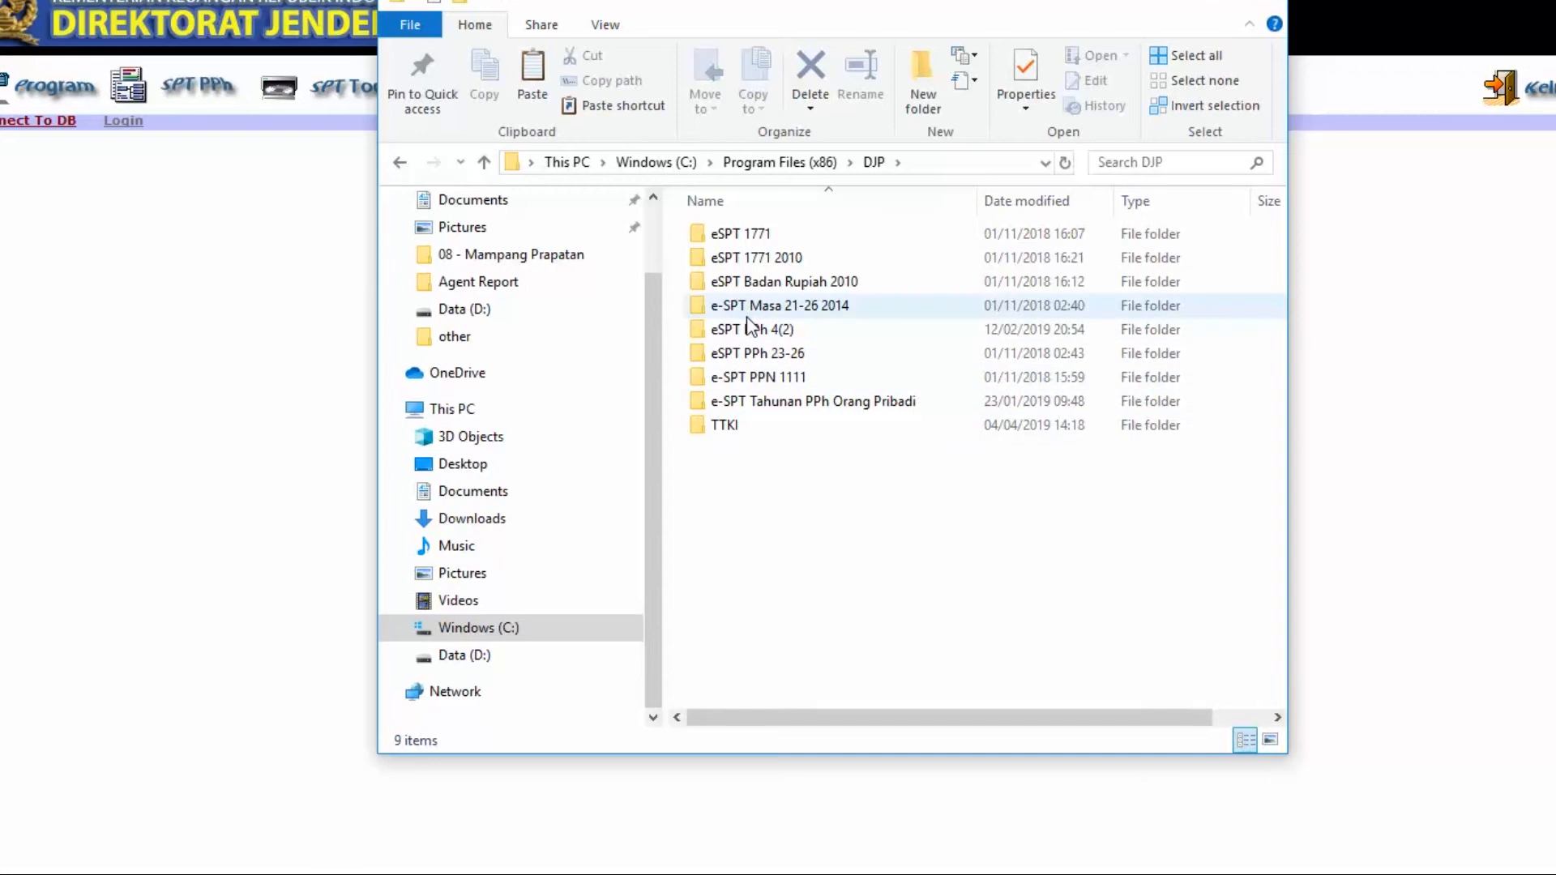
pyautogui.doubleClick(772, 268)
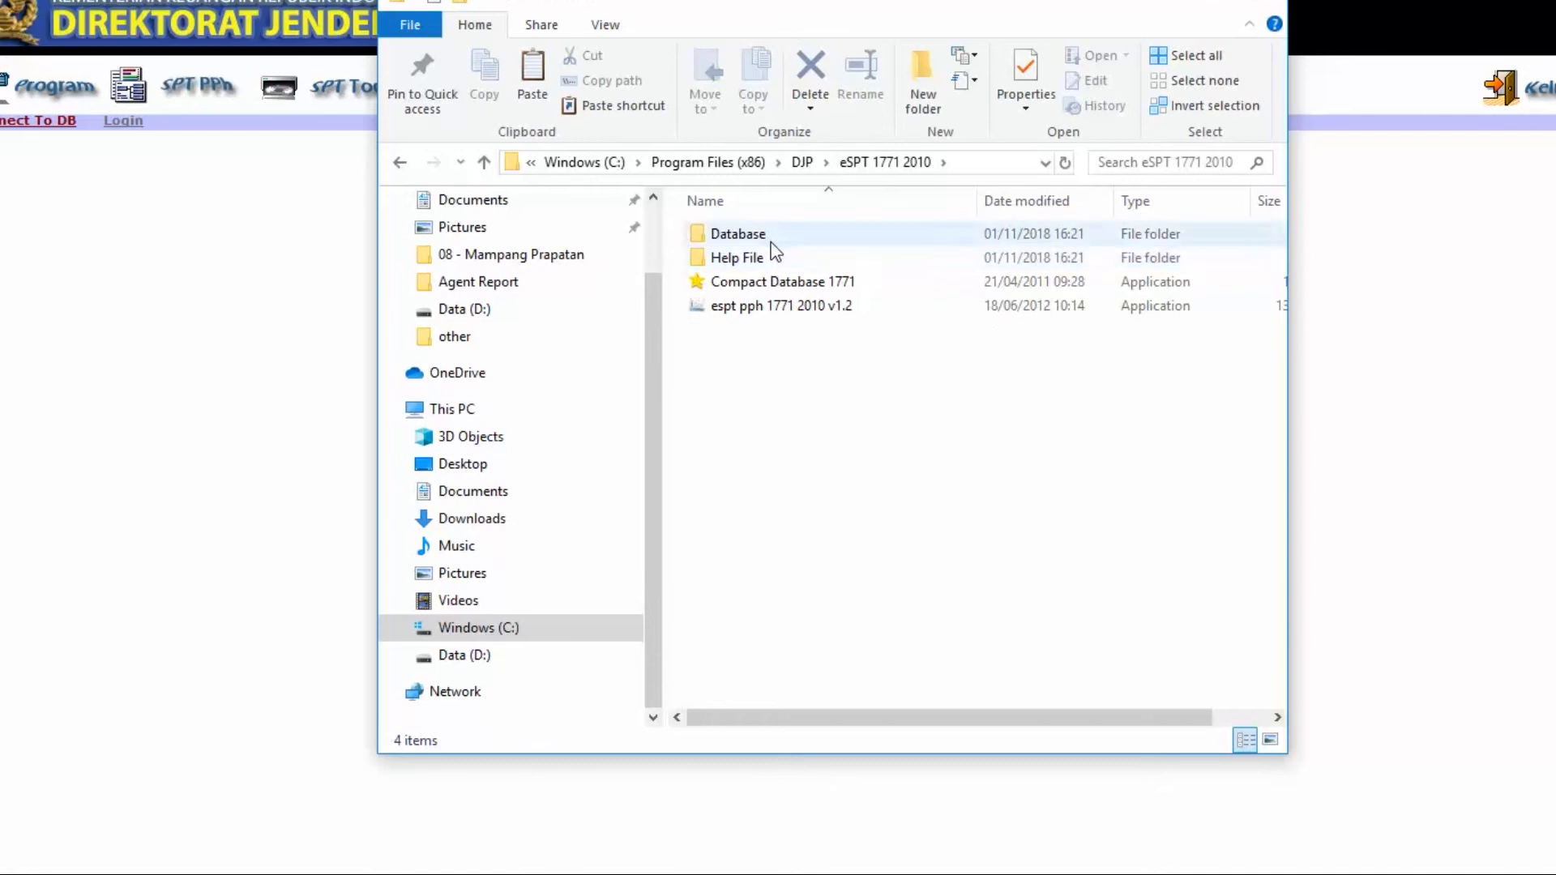
pyautogui.doubleClick(771, 243)
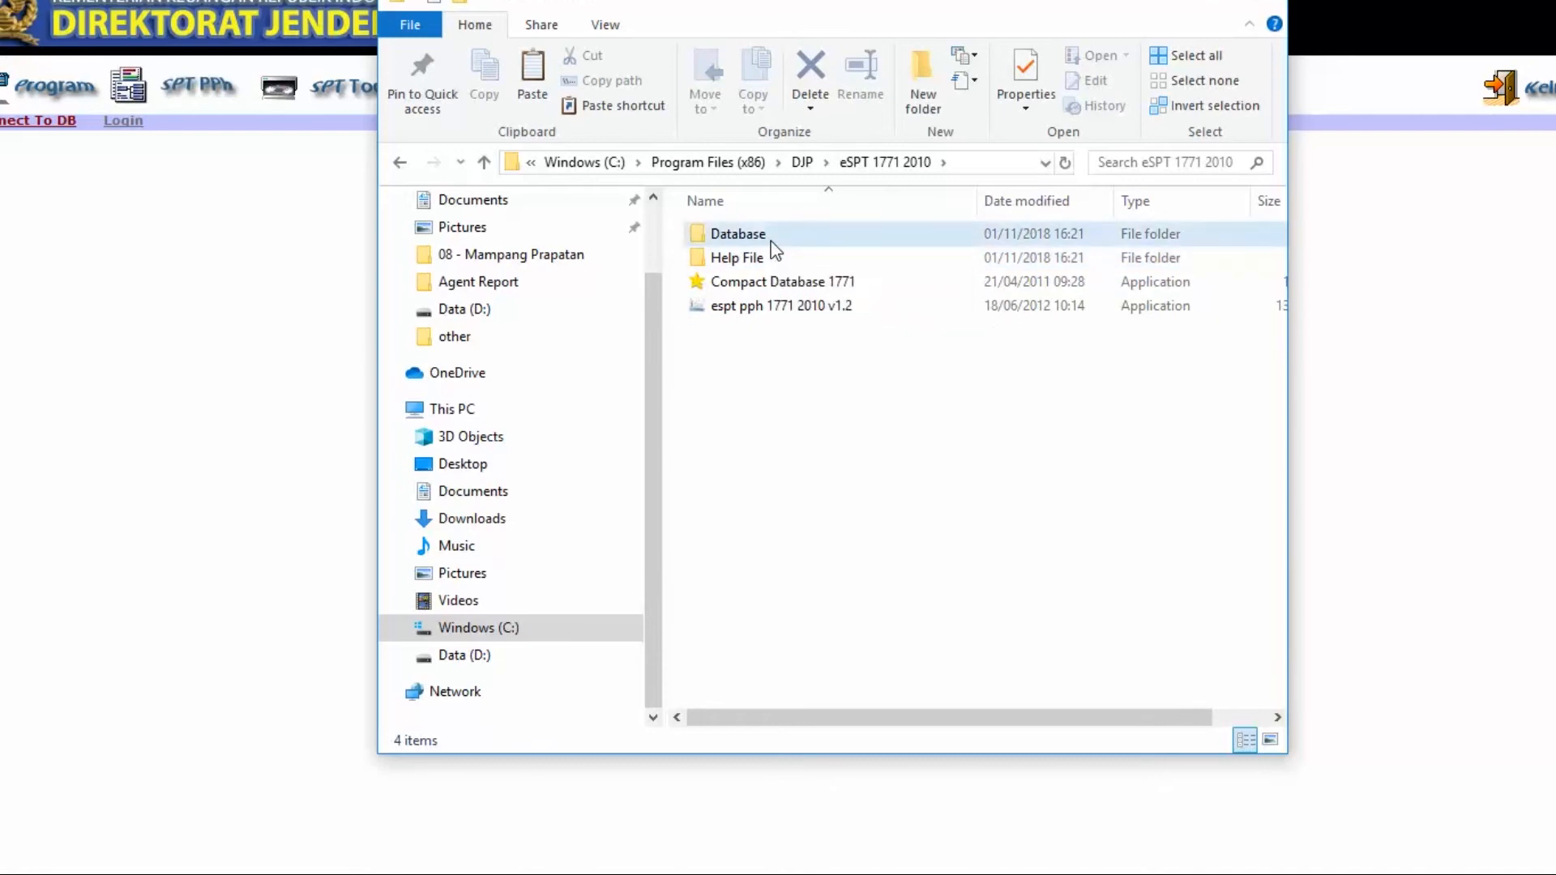
# Step: Copy the db17712010 database file and widen the Explorer window to show the full Size column
pyautogui.rightClick(767, 237)
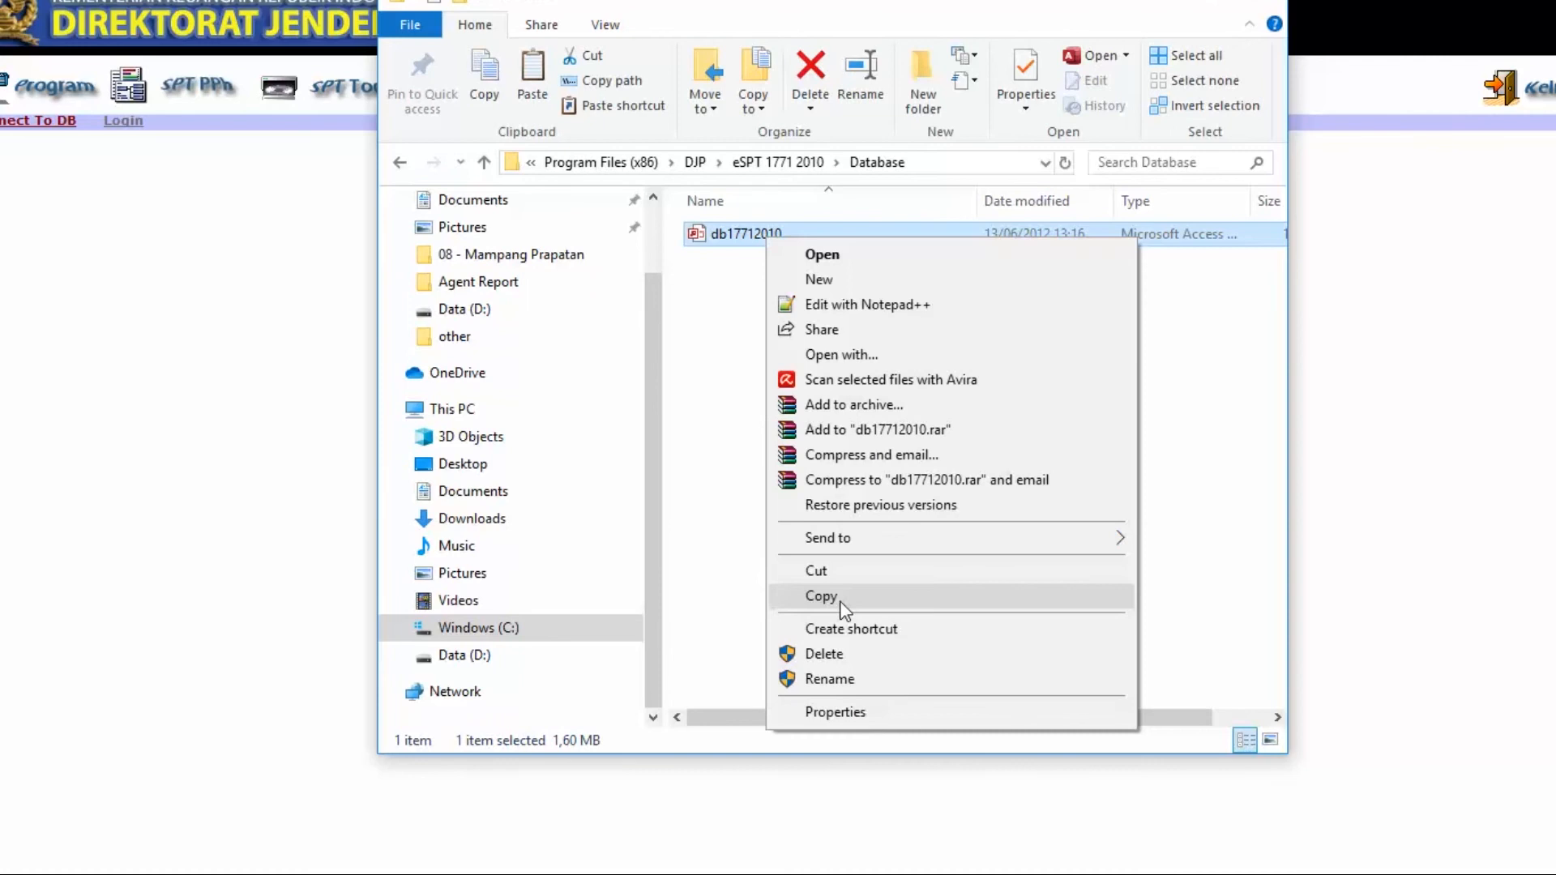
pyautogui.click(820, 596)
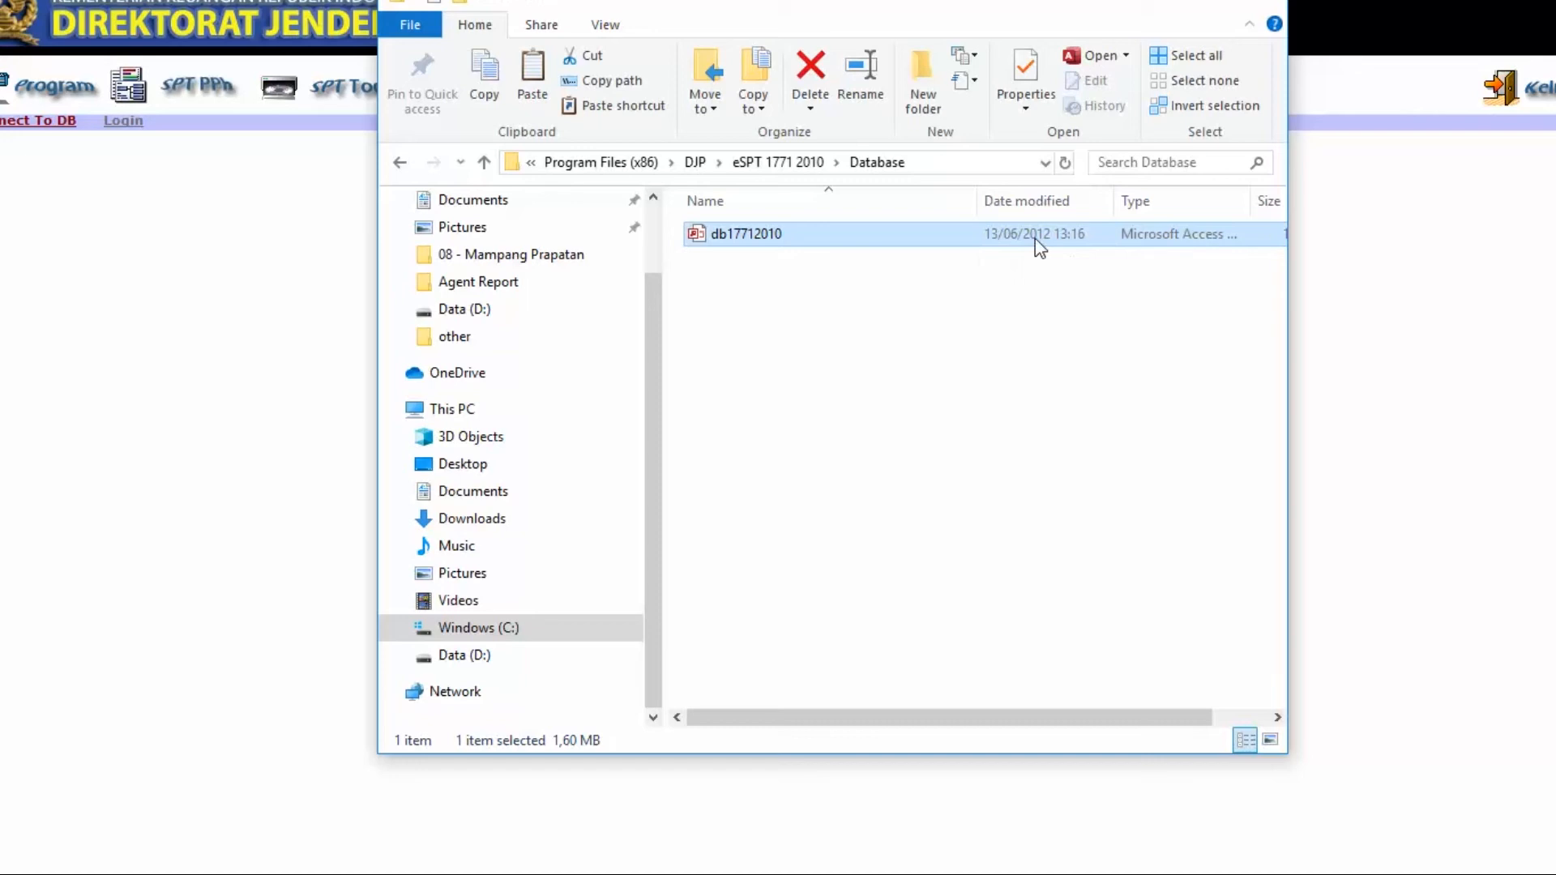
pyautogui.moveTo(1007, 719); pyautogui.dragTo(1069, 724)
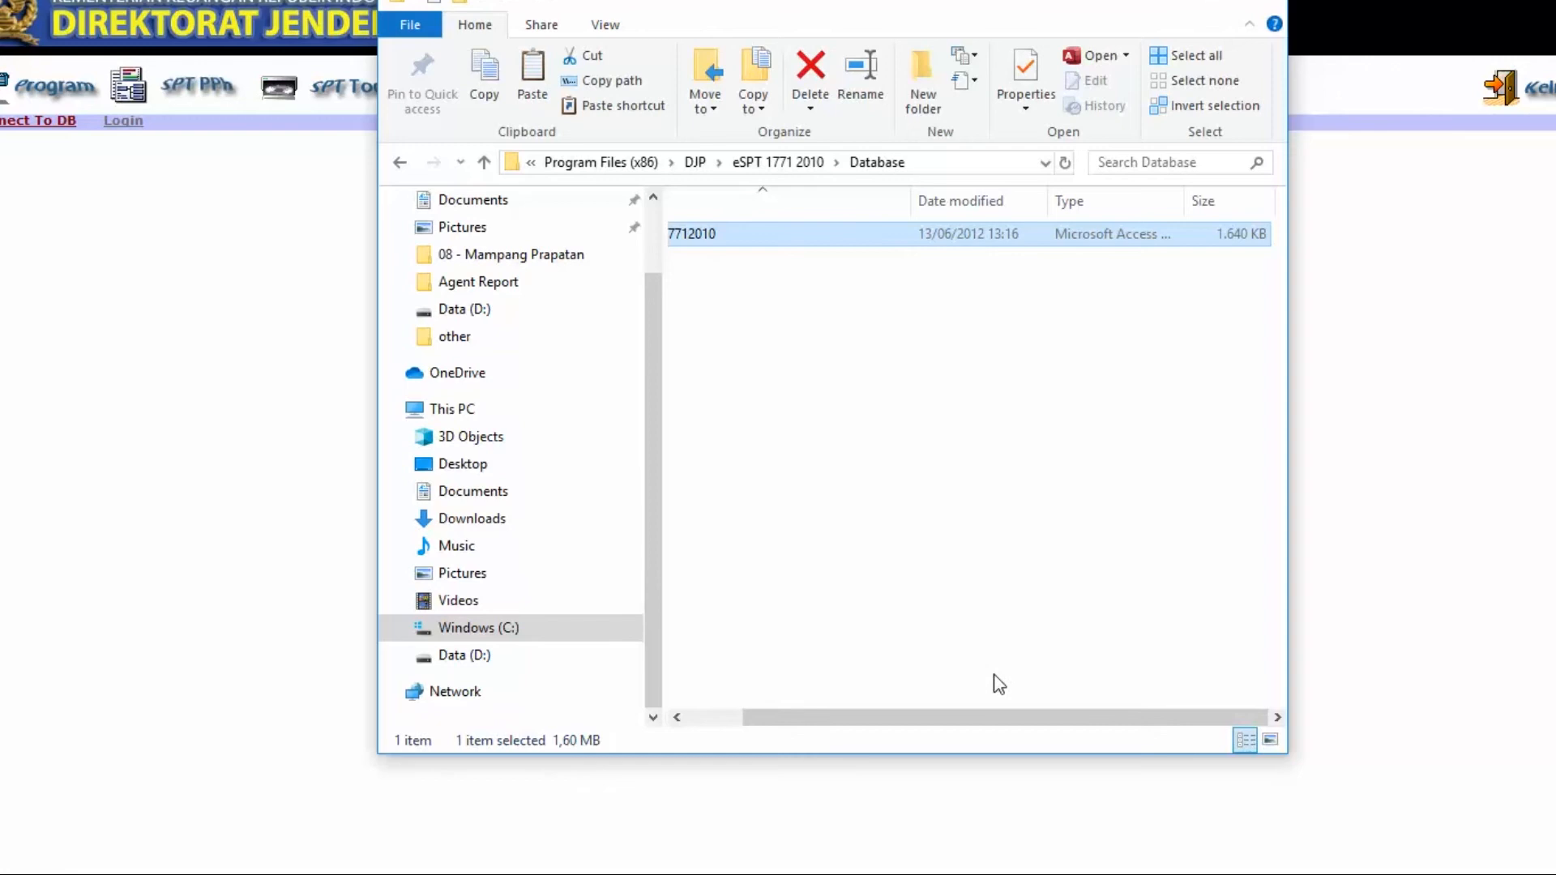
pyautogui.moveTo(999, 718); pyautogui.dragTo(924, 718)
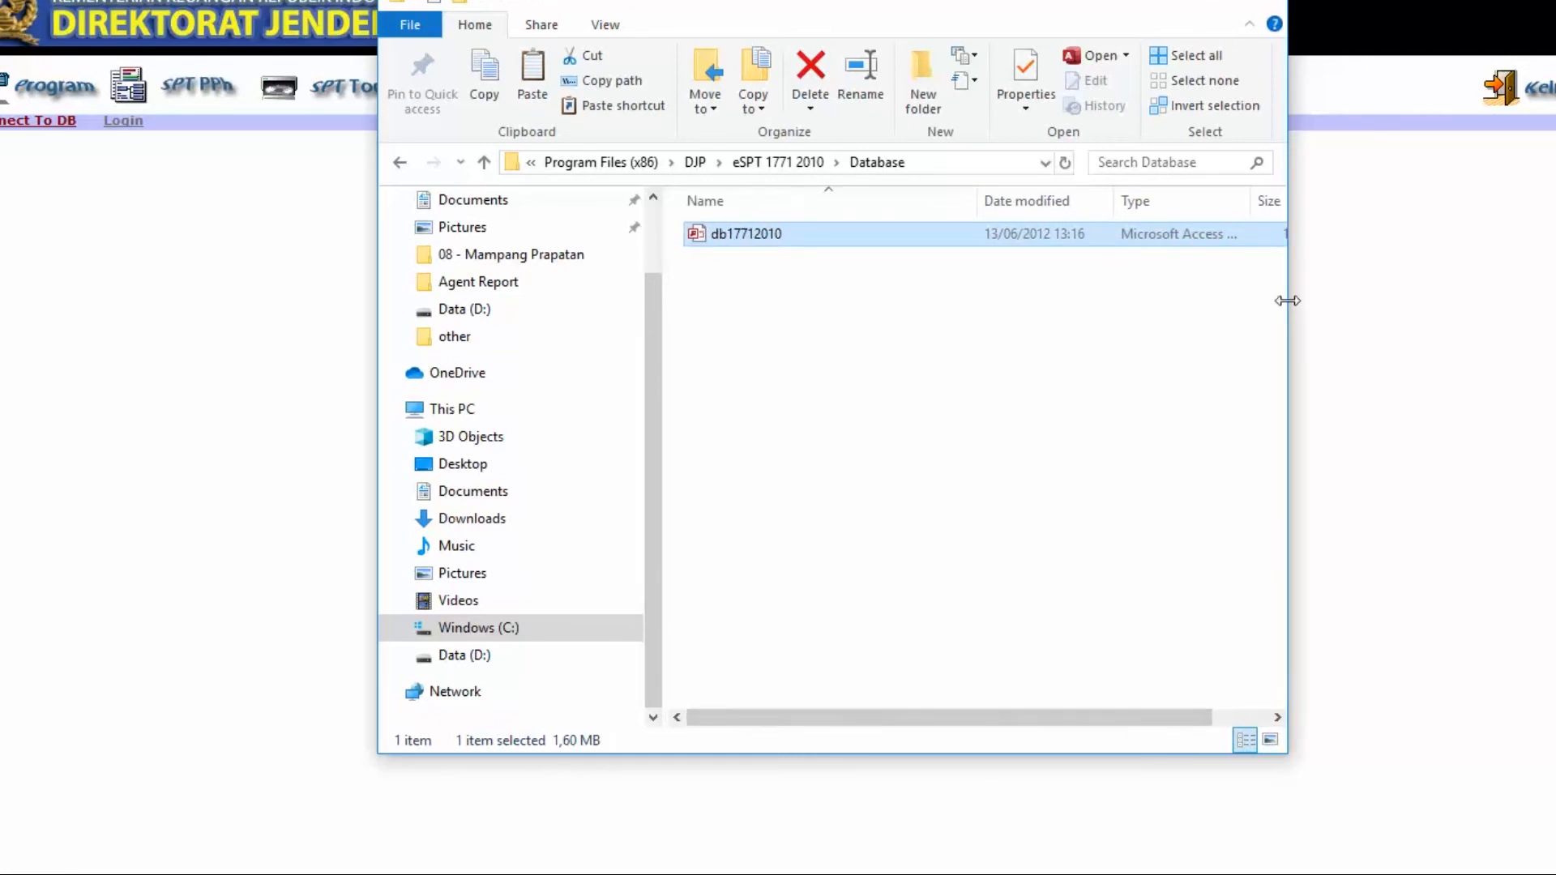
pyautogui.moveTo(1288, 301); pyautogui.dragTo(1430, 297)
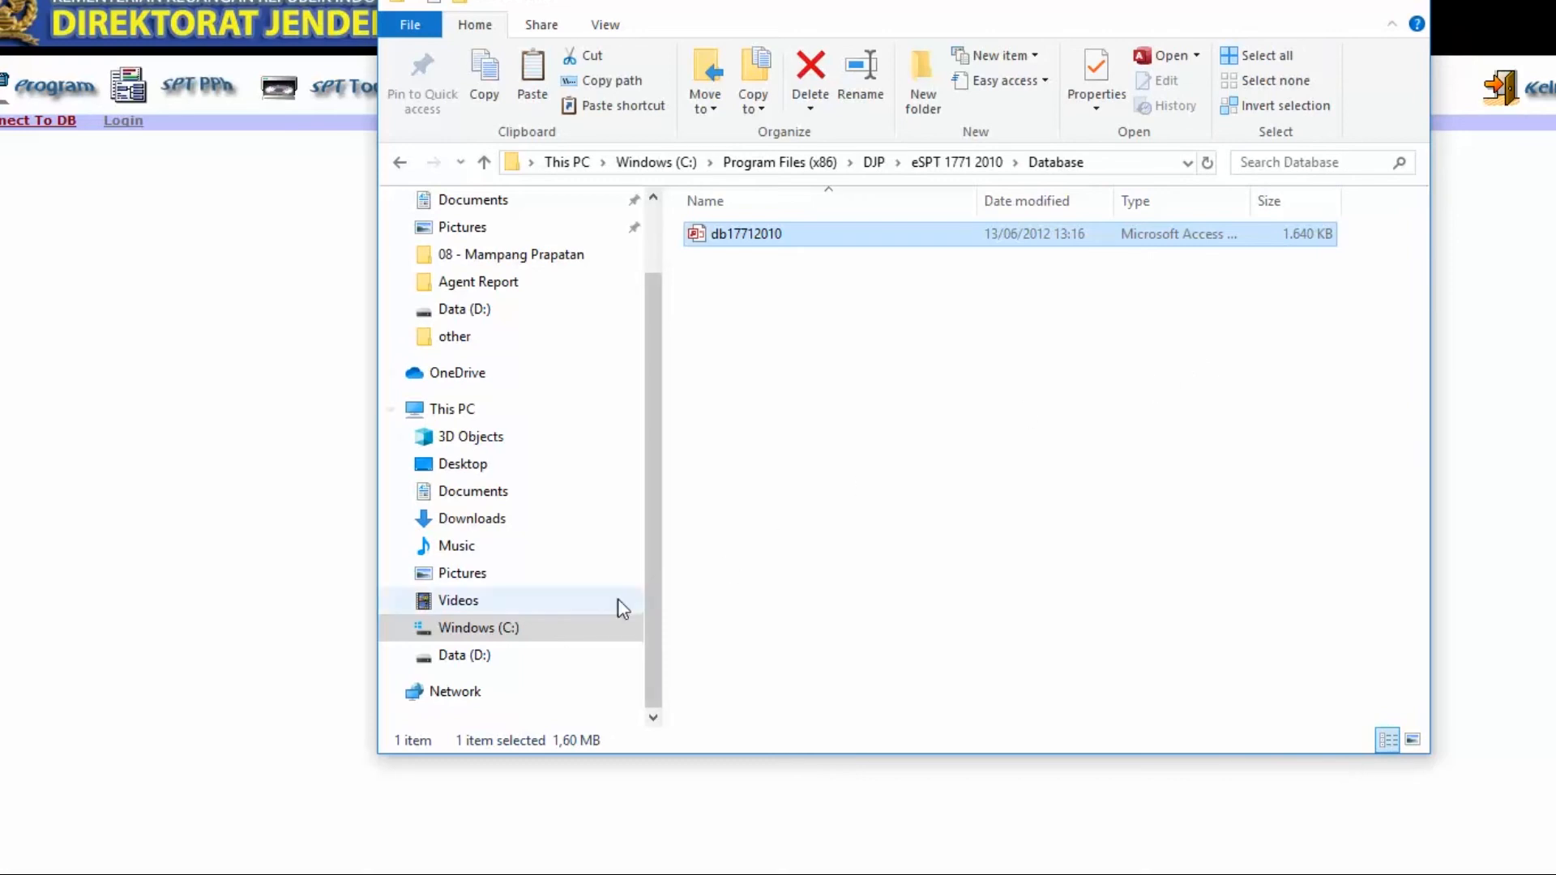
# Step: Open the AppData folder in the user's profile under C:\Users, showing the view options for hidden items on the way
pyautogui.click(495, 635)
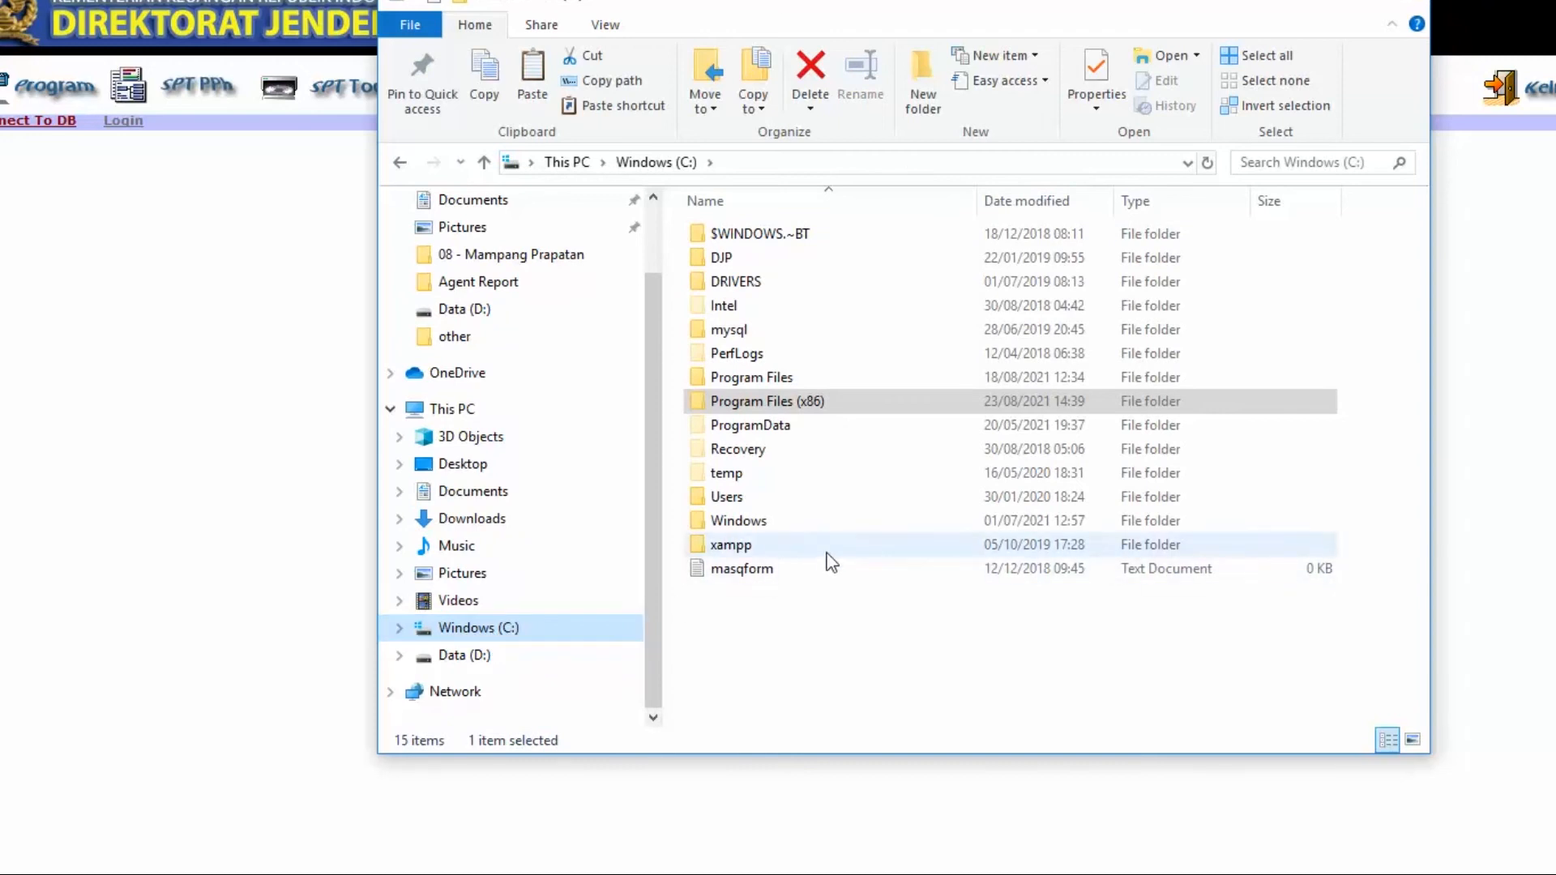
pyautogui.doubleClick(789, 501)
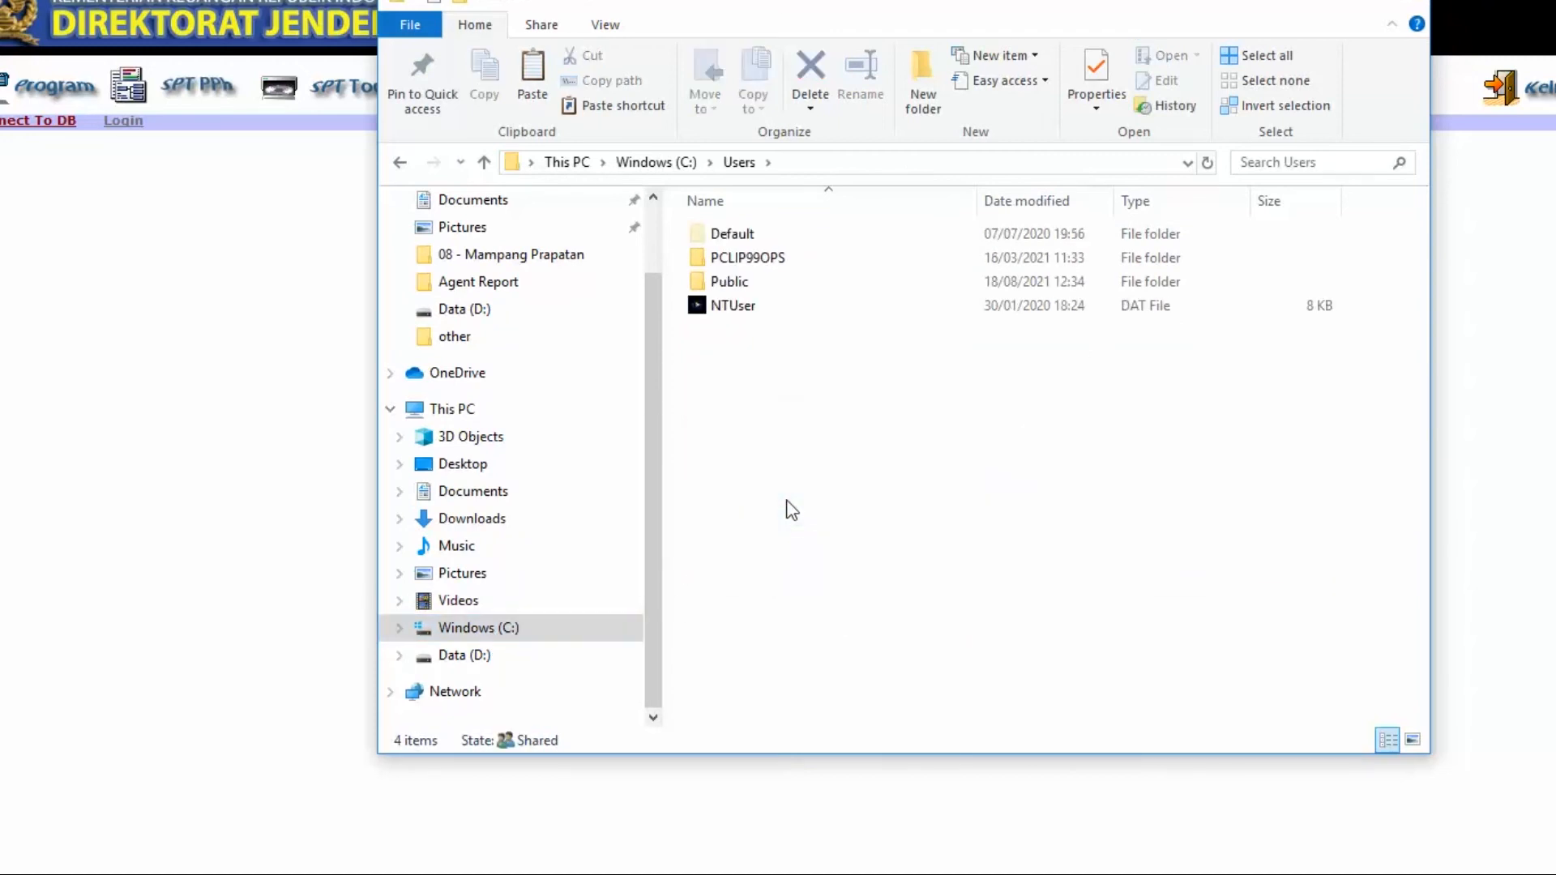
pyautogui.doubleClick(825, 270)
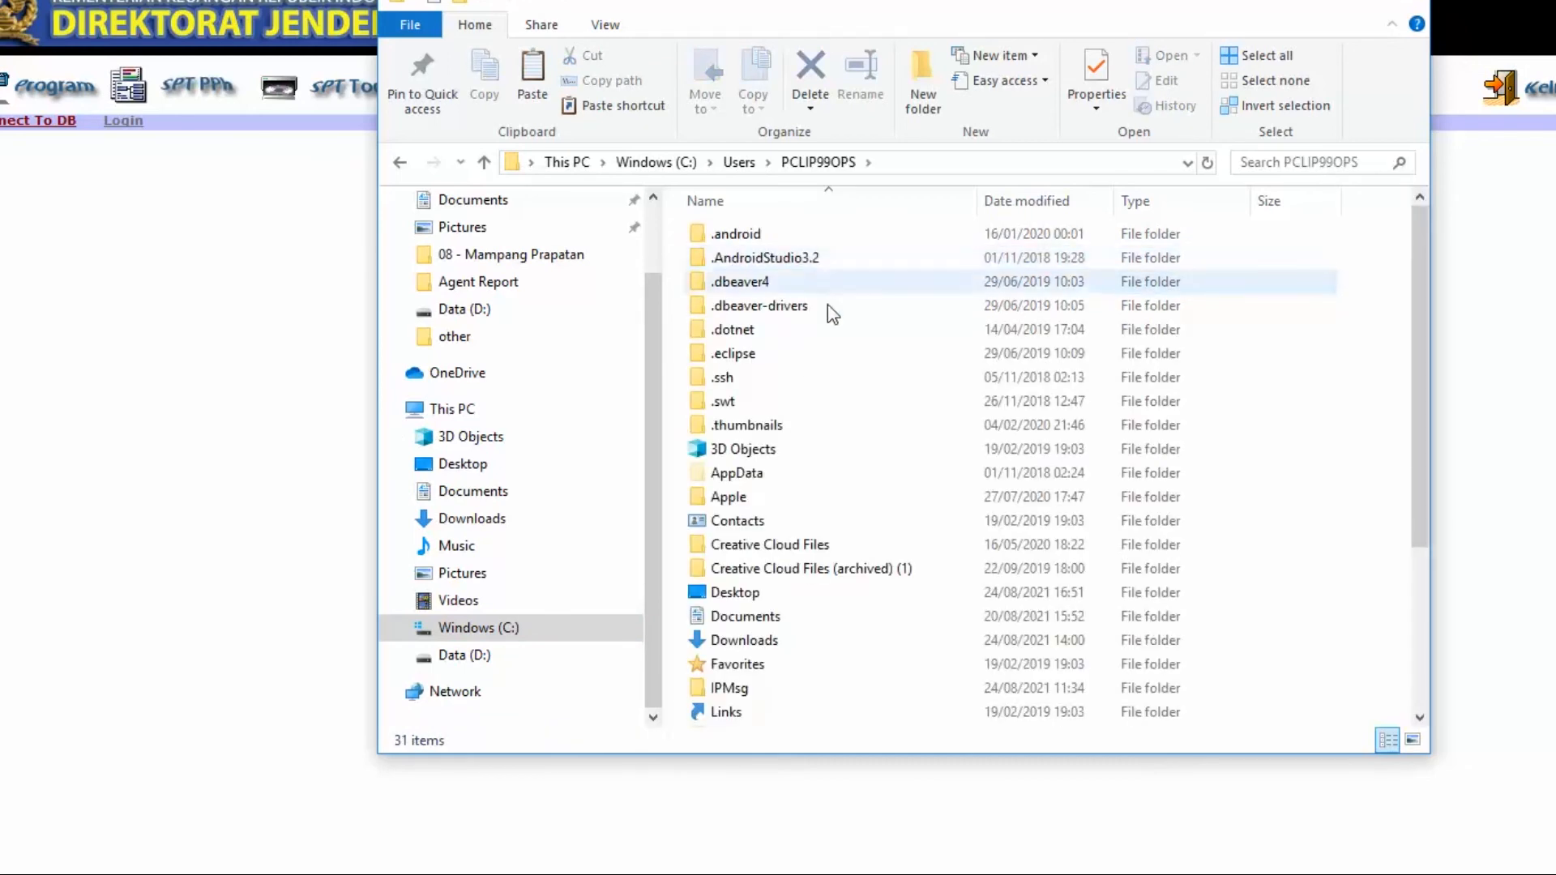
pyautogui.click(761, 478)
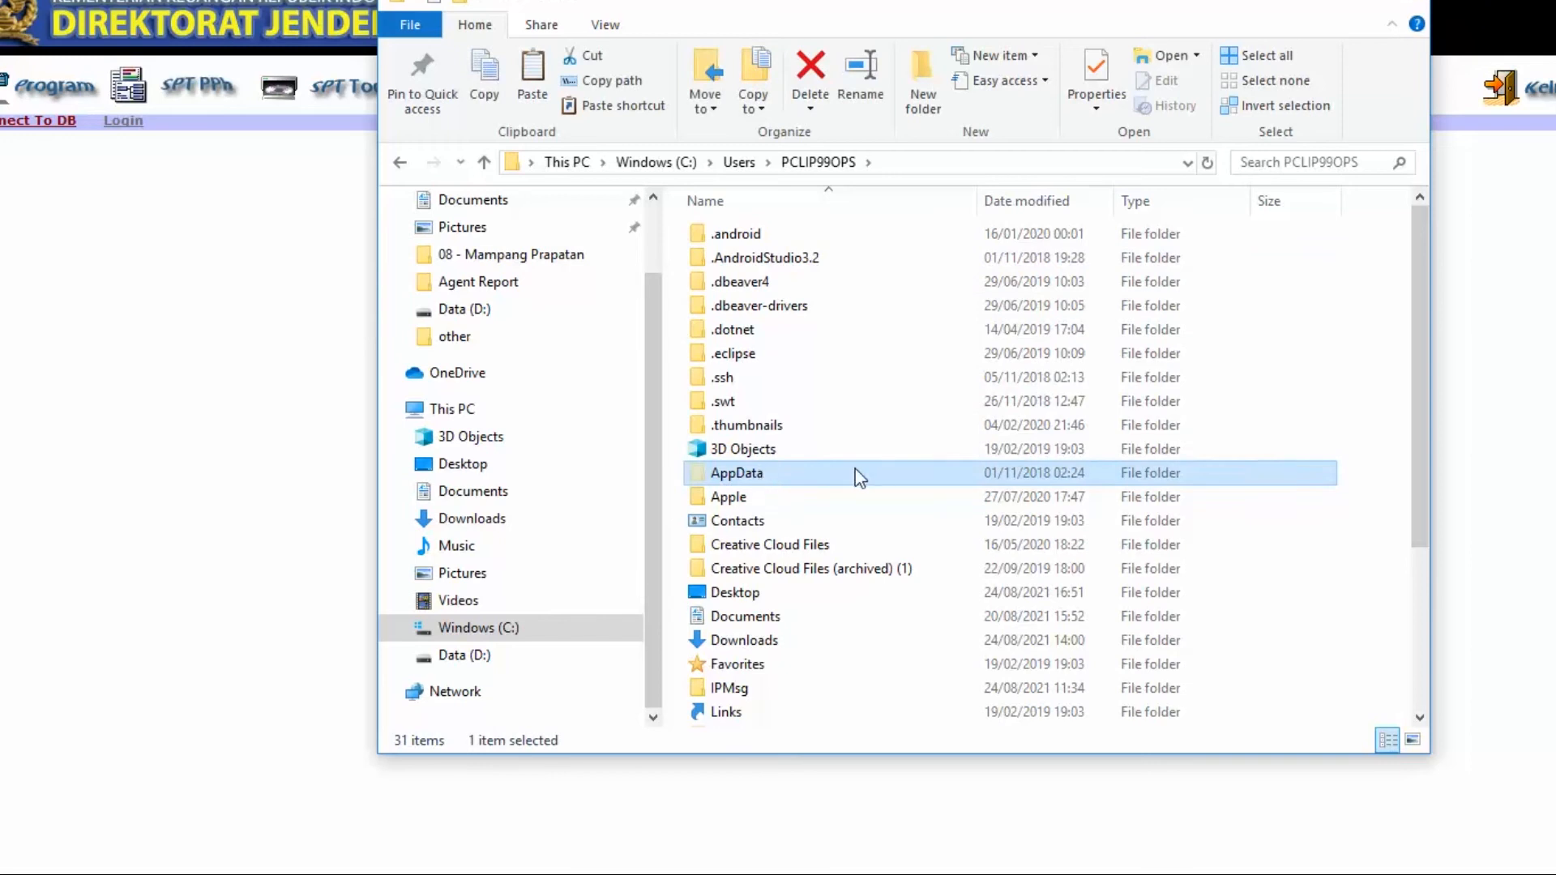
pyautogui.click(613, 32)
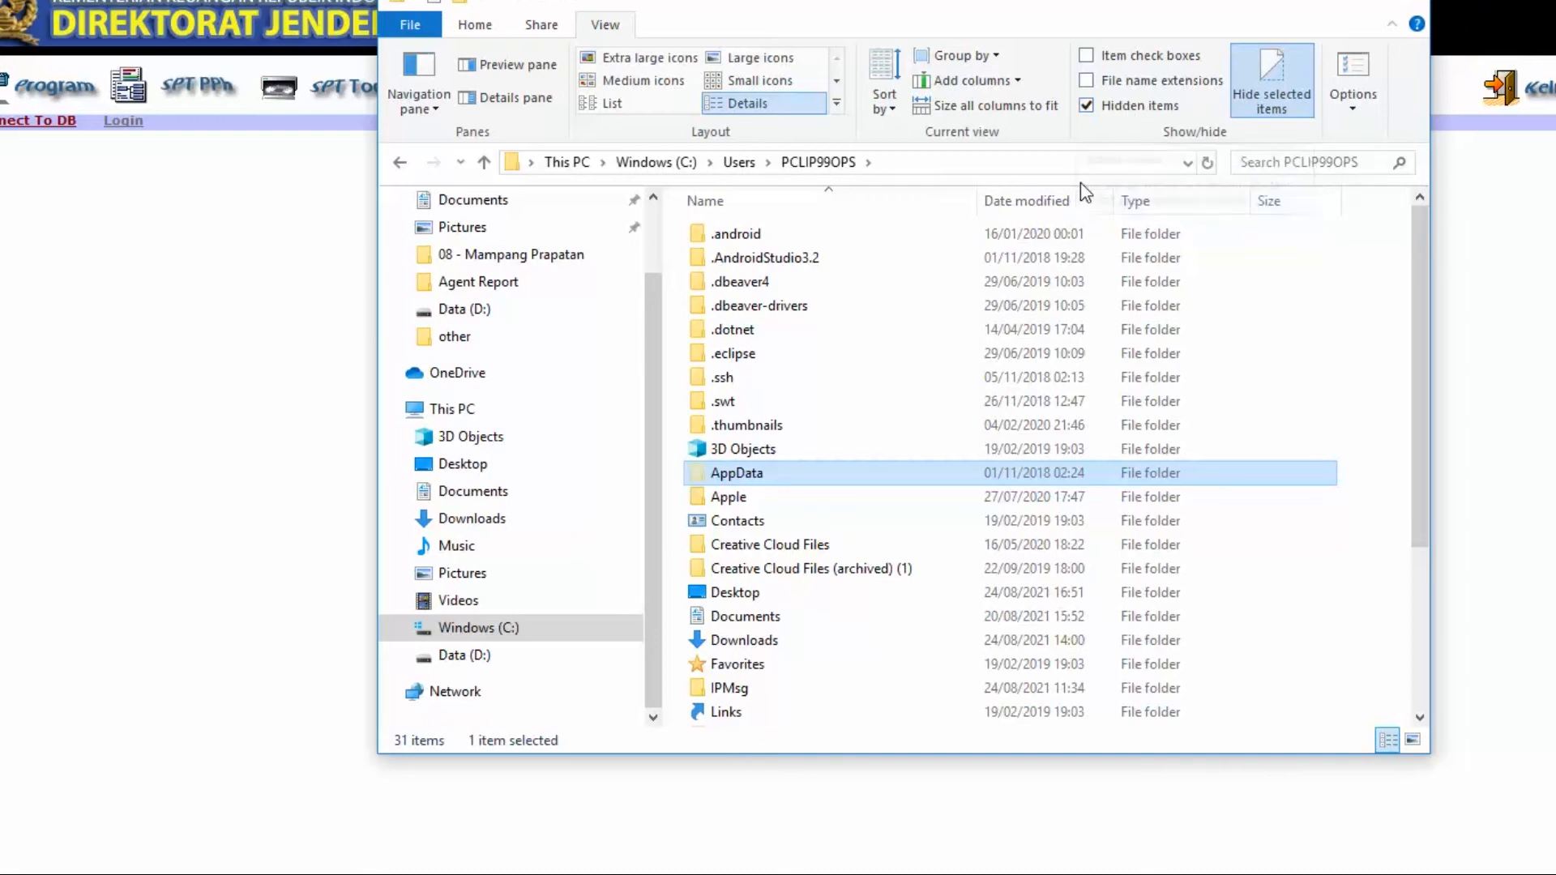
pyautogui.doubleClick(737, 475)
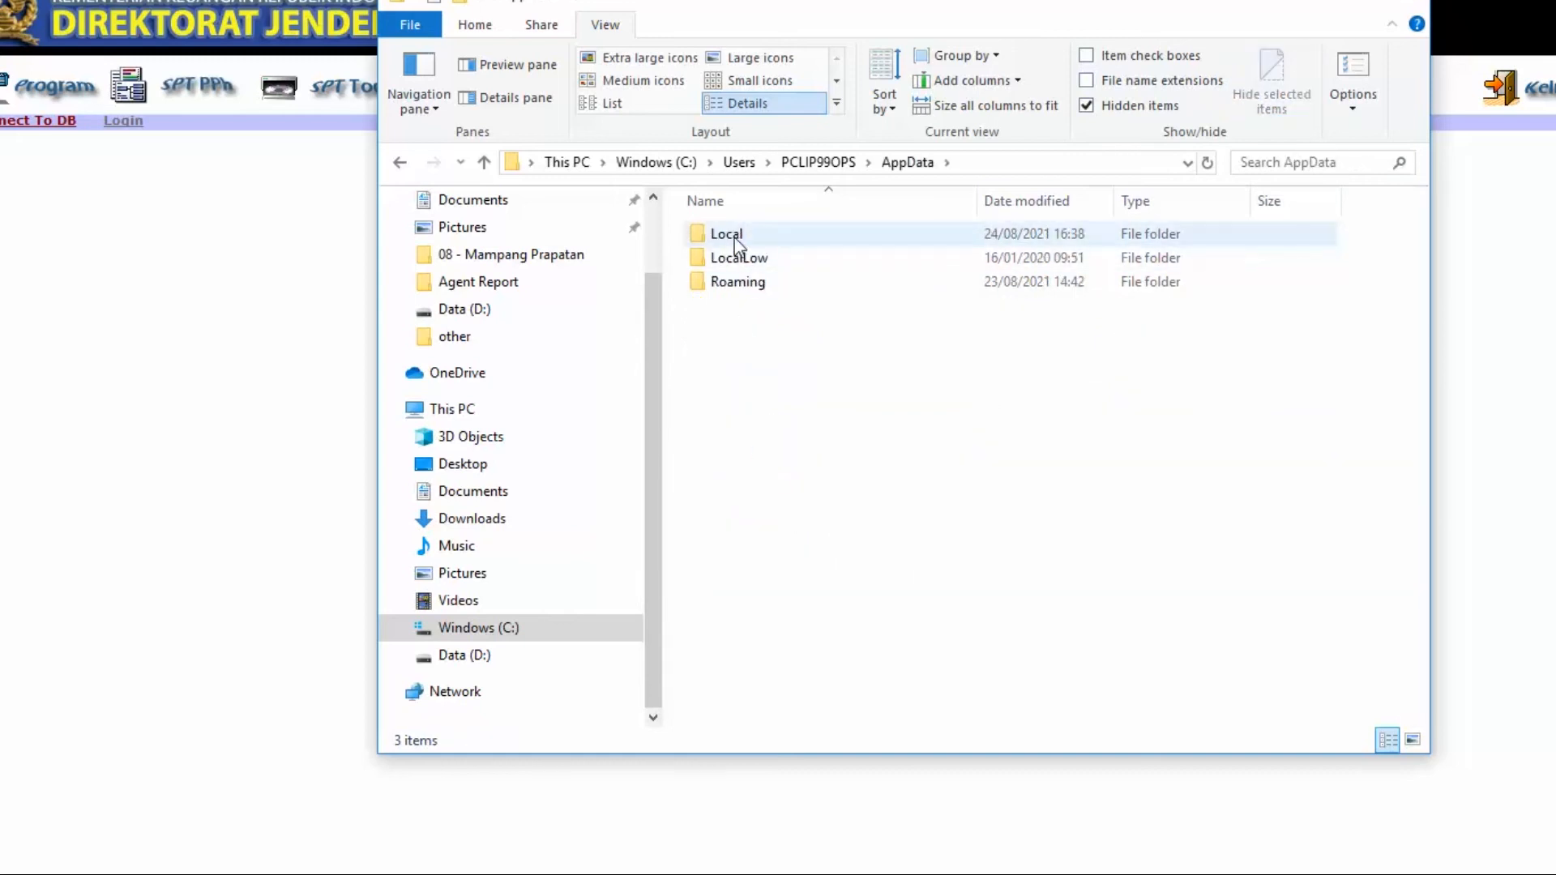
# Step: Open the Local\VirtualStore\Program Files (x86)\DJP\eSPT 1771 2010\Database folder inside AppData
pyautogui.doubleClick(737, 237)
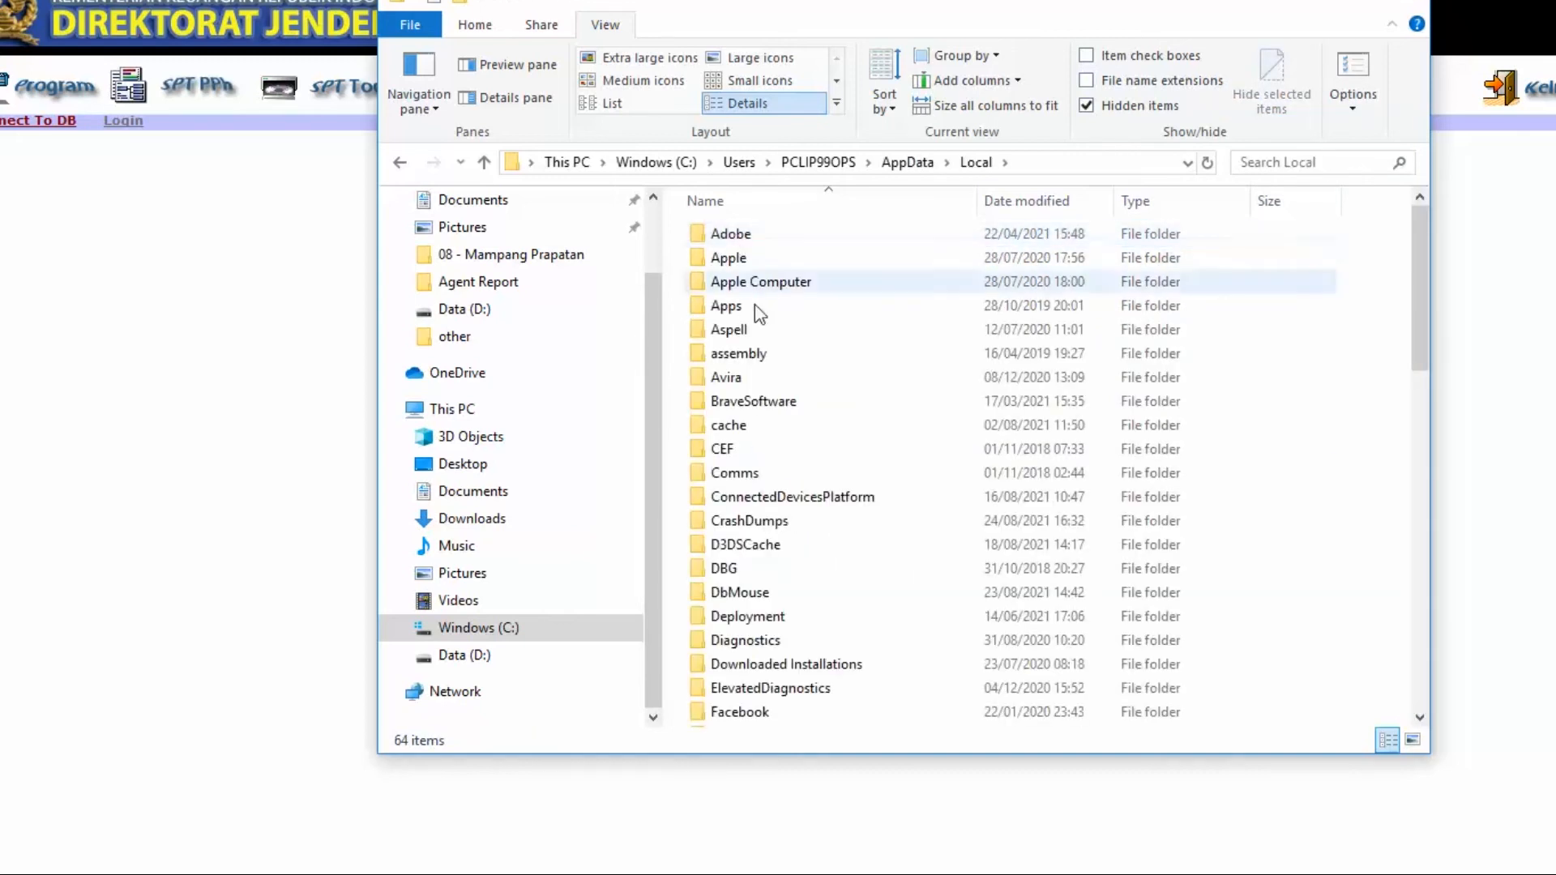
pyautogui.scroll(-2, 791, 387)
pyautogui.scroll(-12, 791, 392)
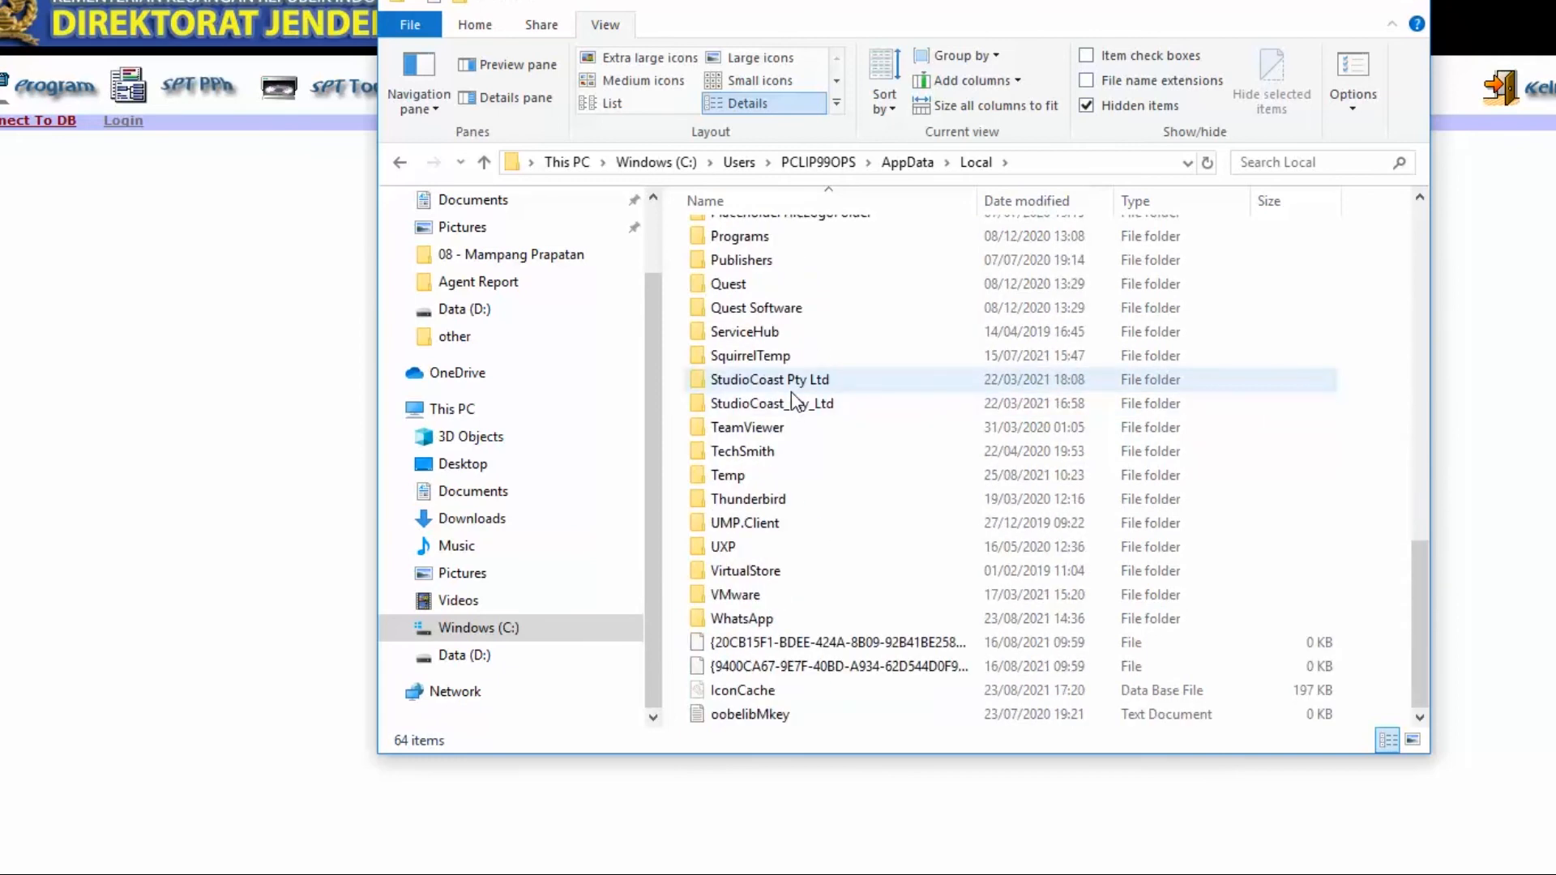
pyautogui.doubleClick(780, 572)
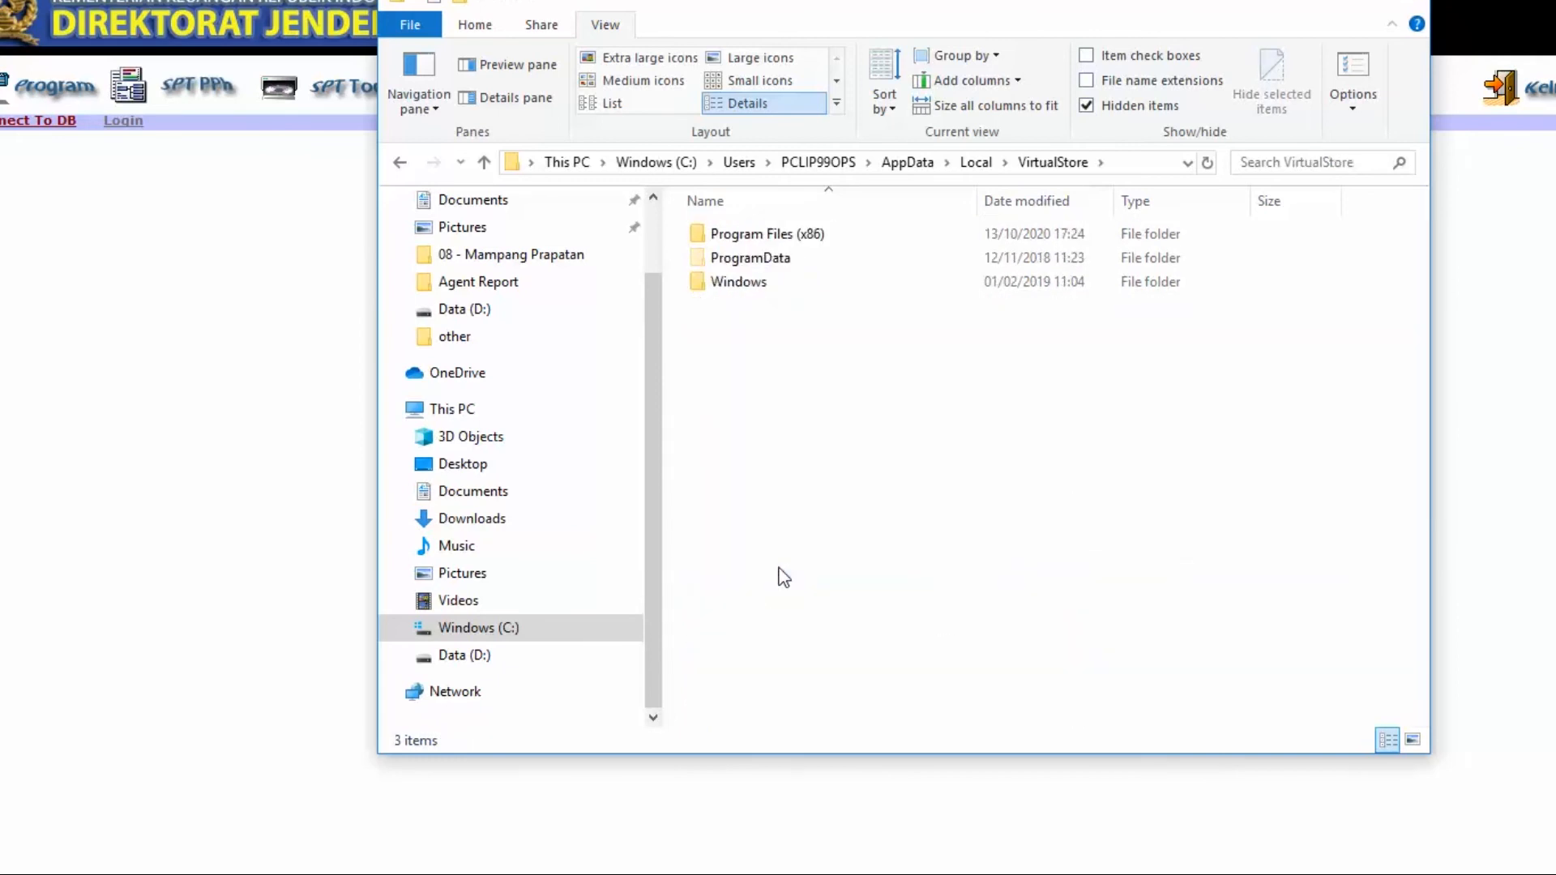
pyautogui.doubleClick(794, 235)
pyautogui.doubleClick(779, 265)
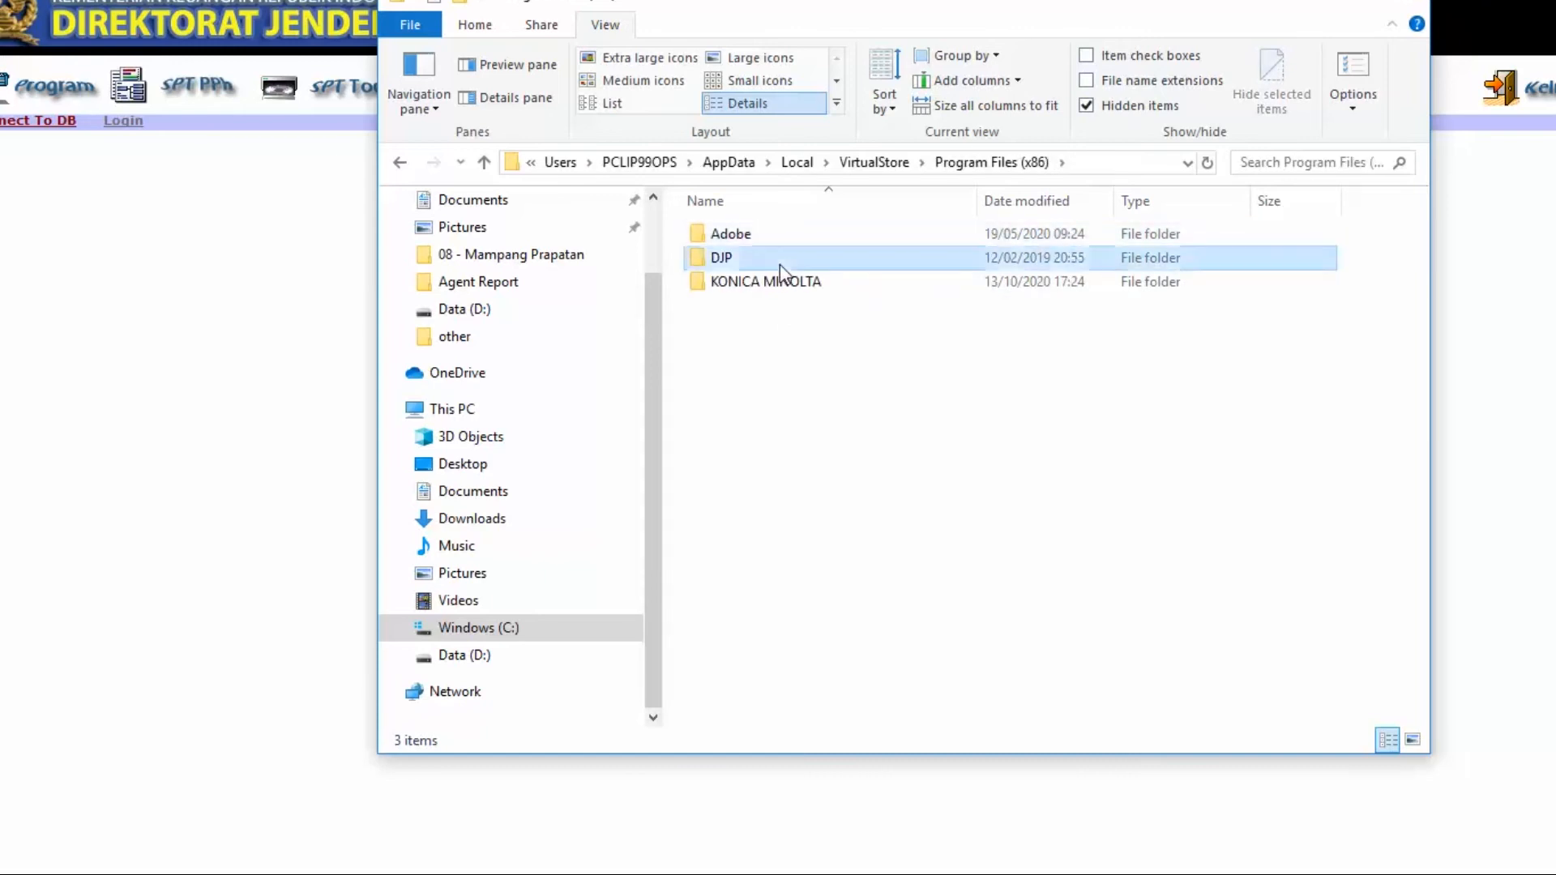
pyautogui.doubleClick(780, 264)
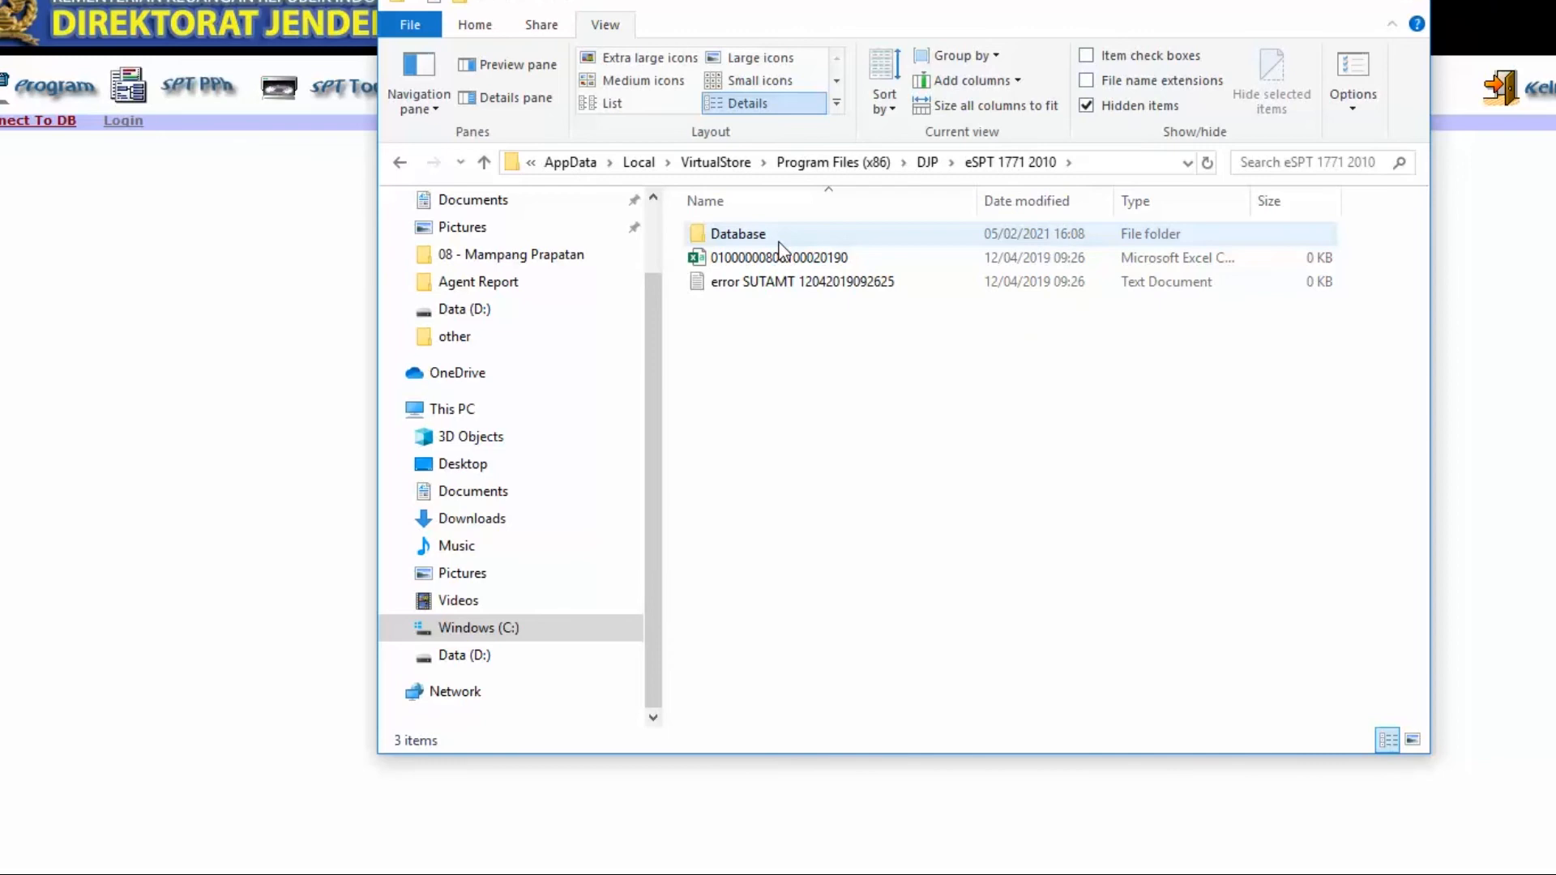
pyautogui.doubleClick(780, 239)
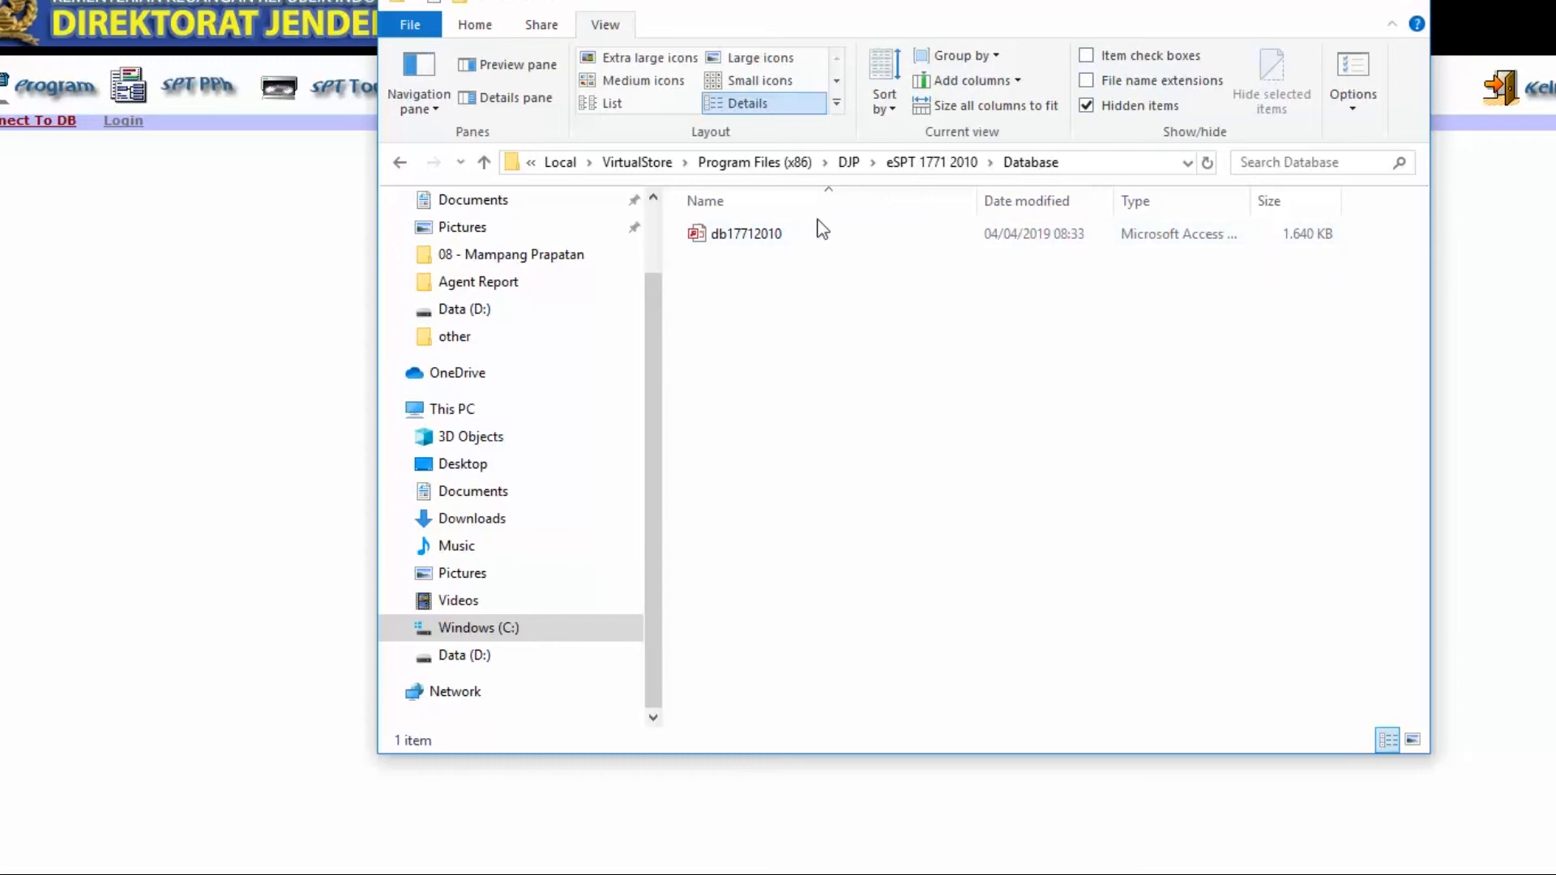
# Step: Copy the db17712010 database file from the VirtualStore Database folder
pyautogui.rightClick(723, 236)
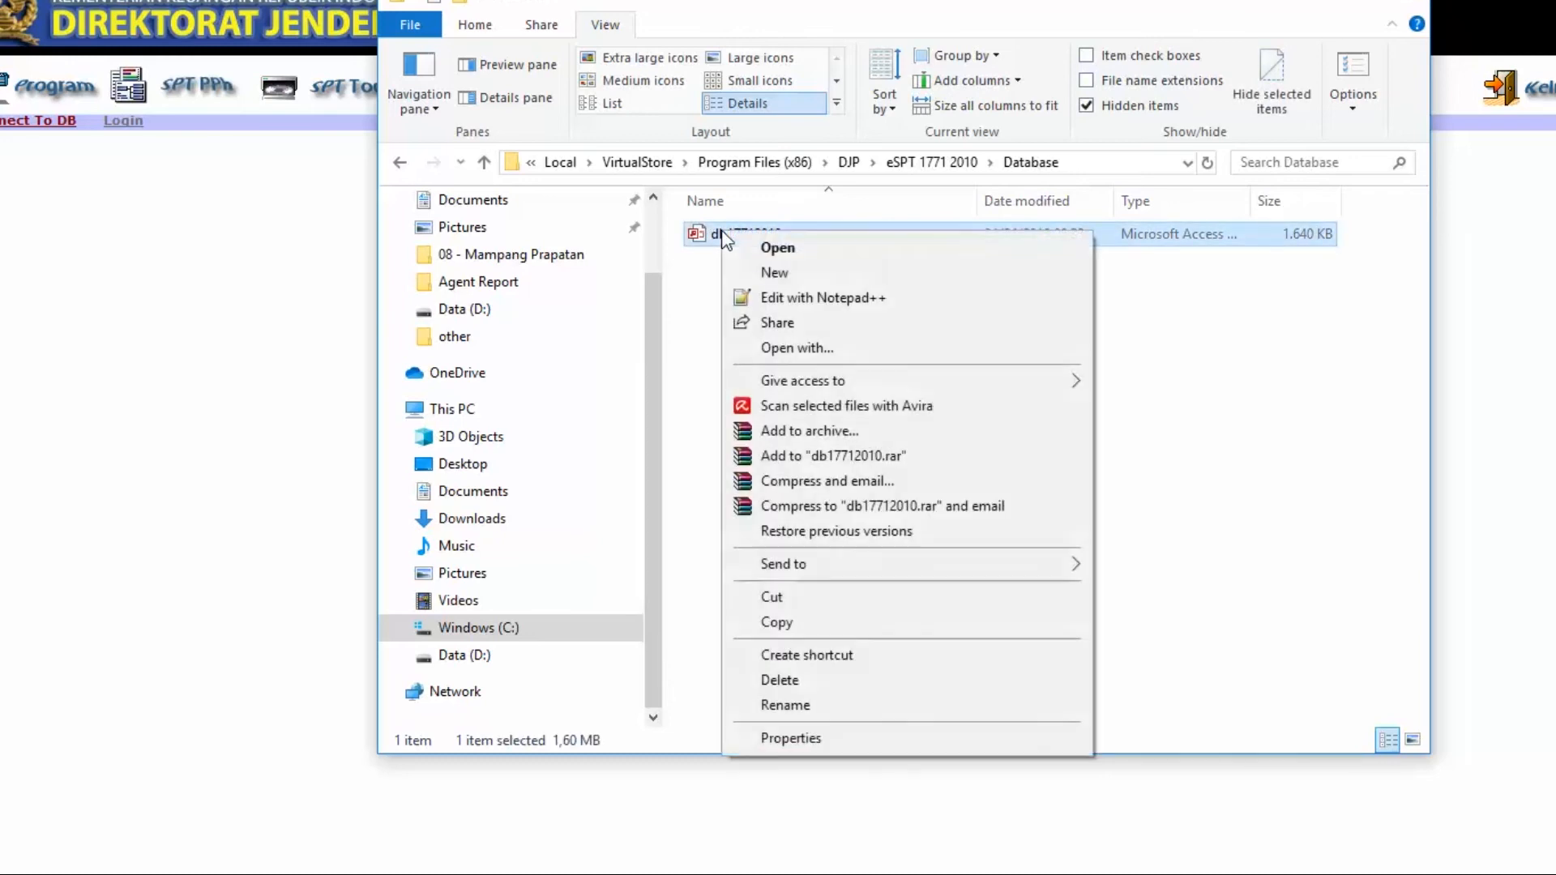
pyautogui.click(813, 621)
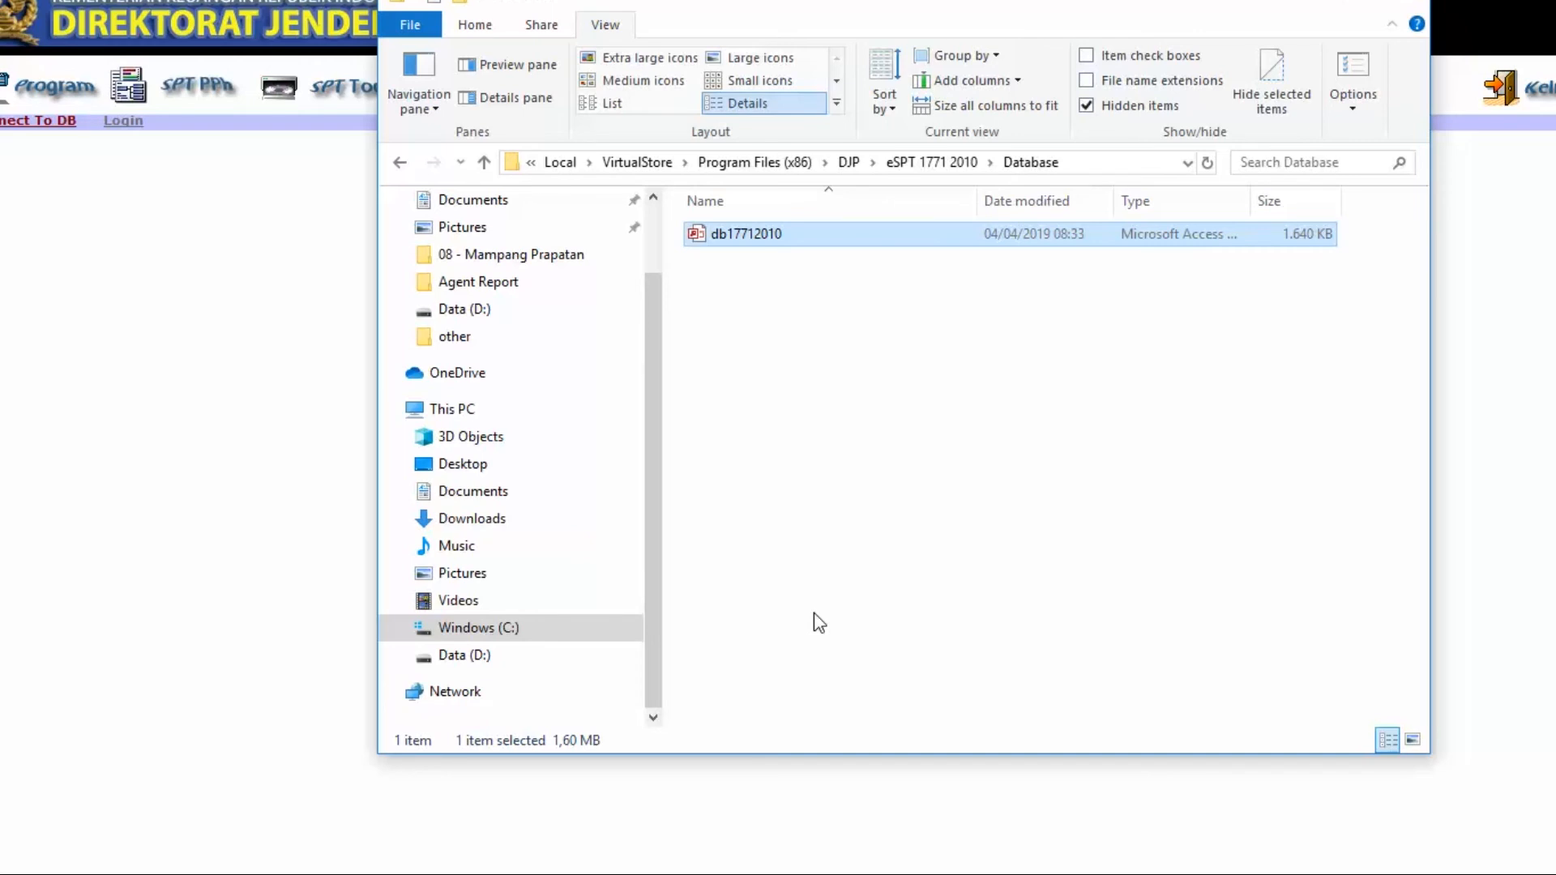
pyautogui.click(201, 370)
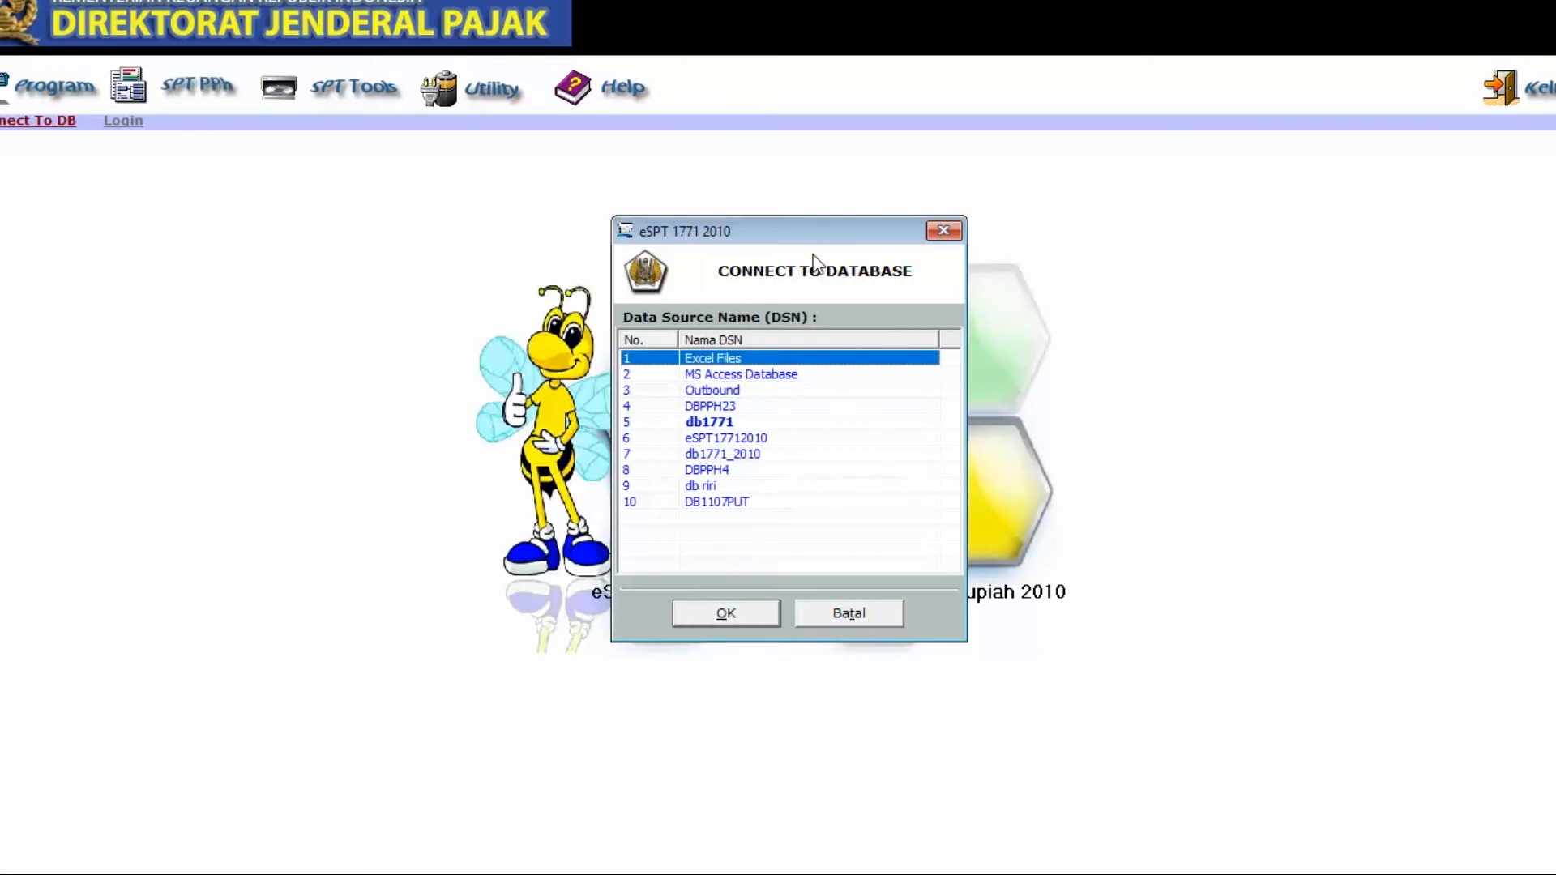
pyautogui.hotkey('alt', 'Tab')
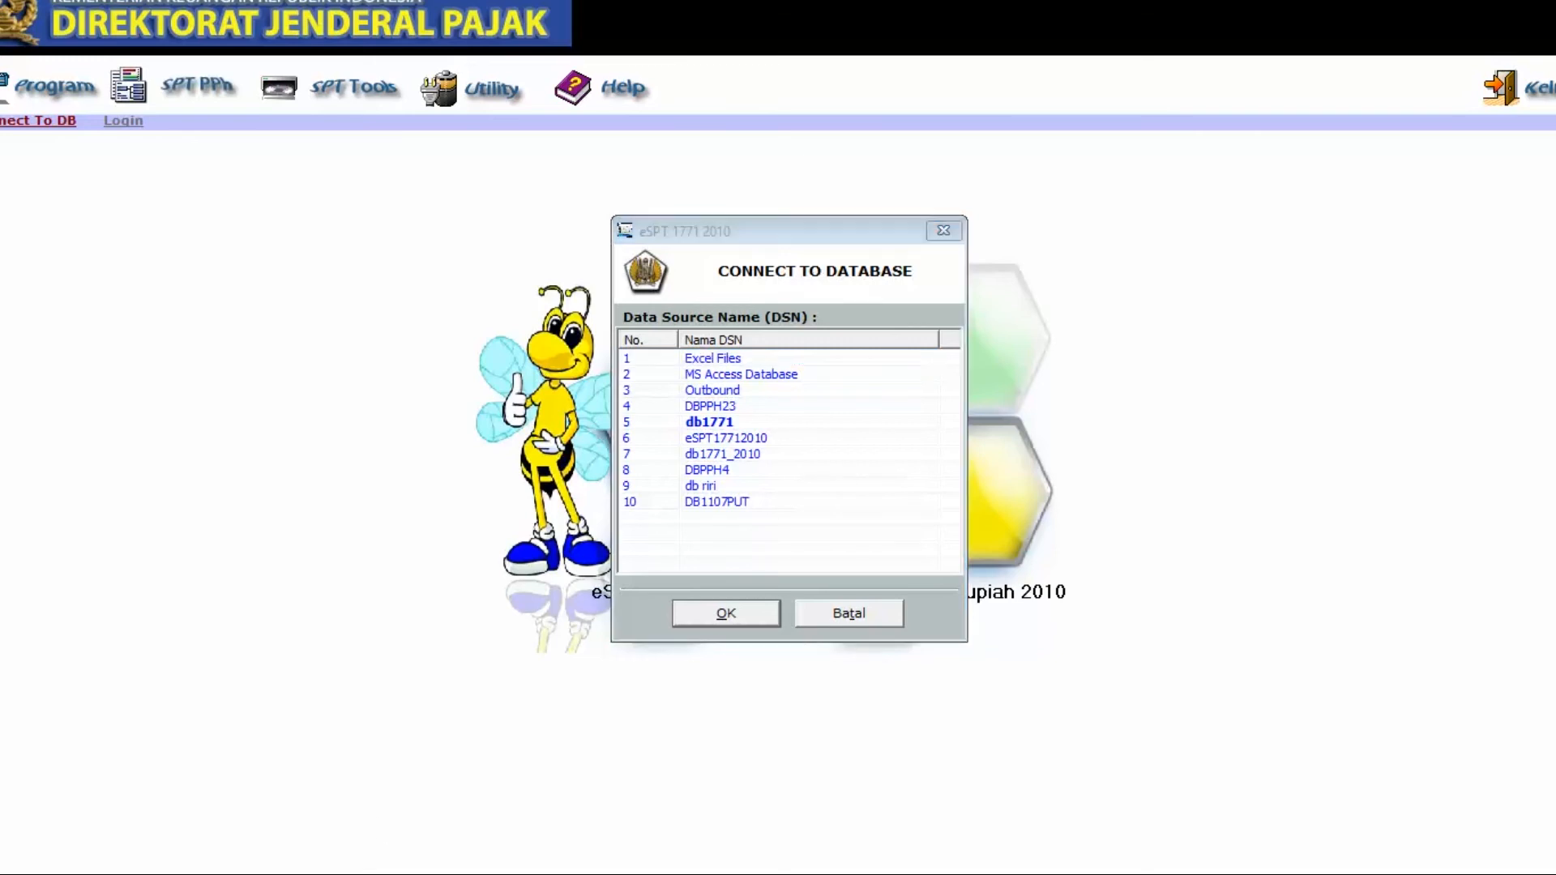
# Step: Return to the Database folder under C:\Program Files (x86)\DJP\eSPT 1771 2010
pyautogui.click(500, 634)
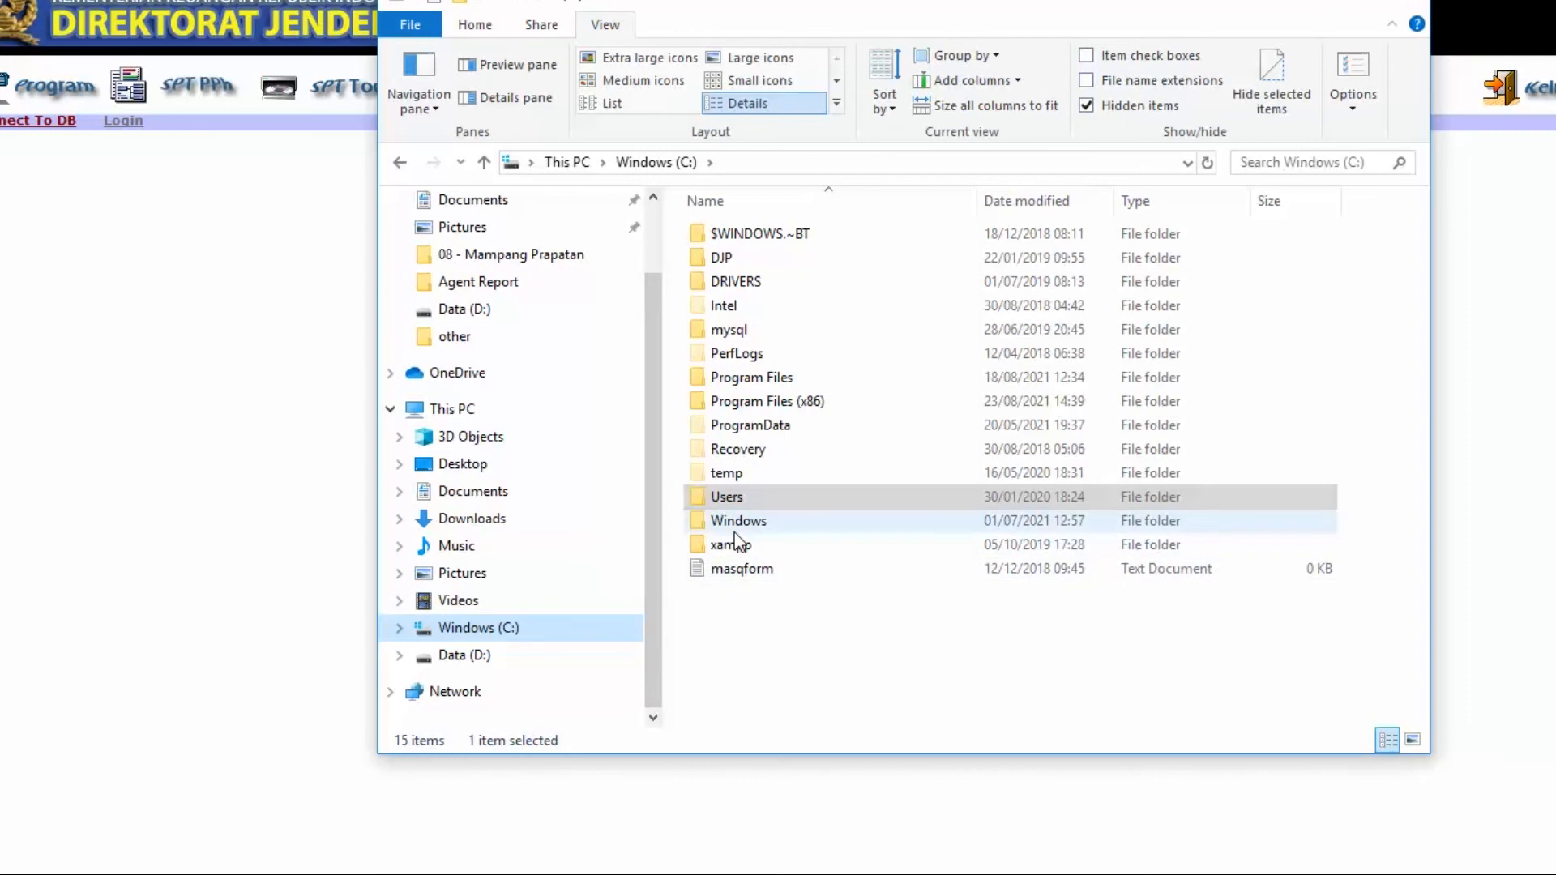
pyautogui.click(752, 495)
pyautogui.doubleClick(794, 409)
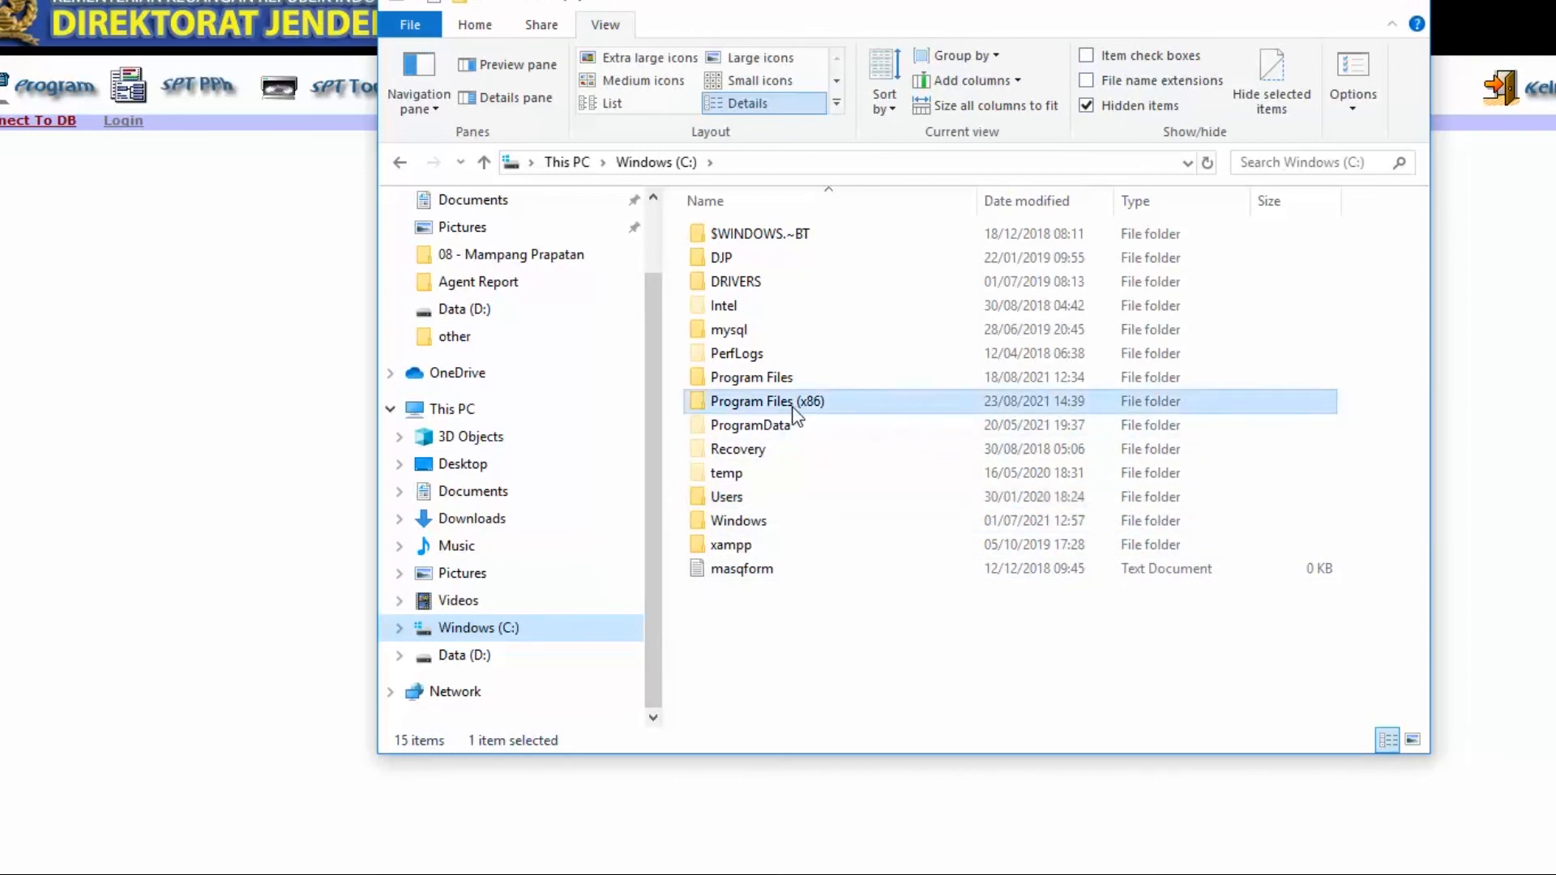
pyautogui.doubleClick(768, 475)
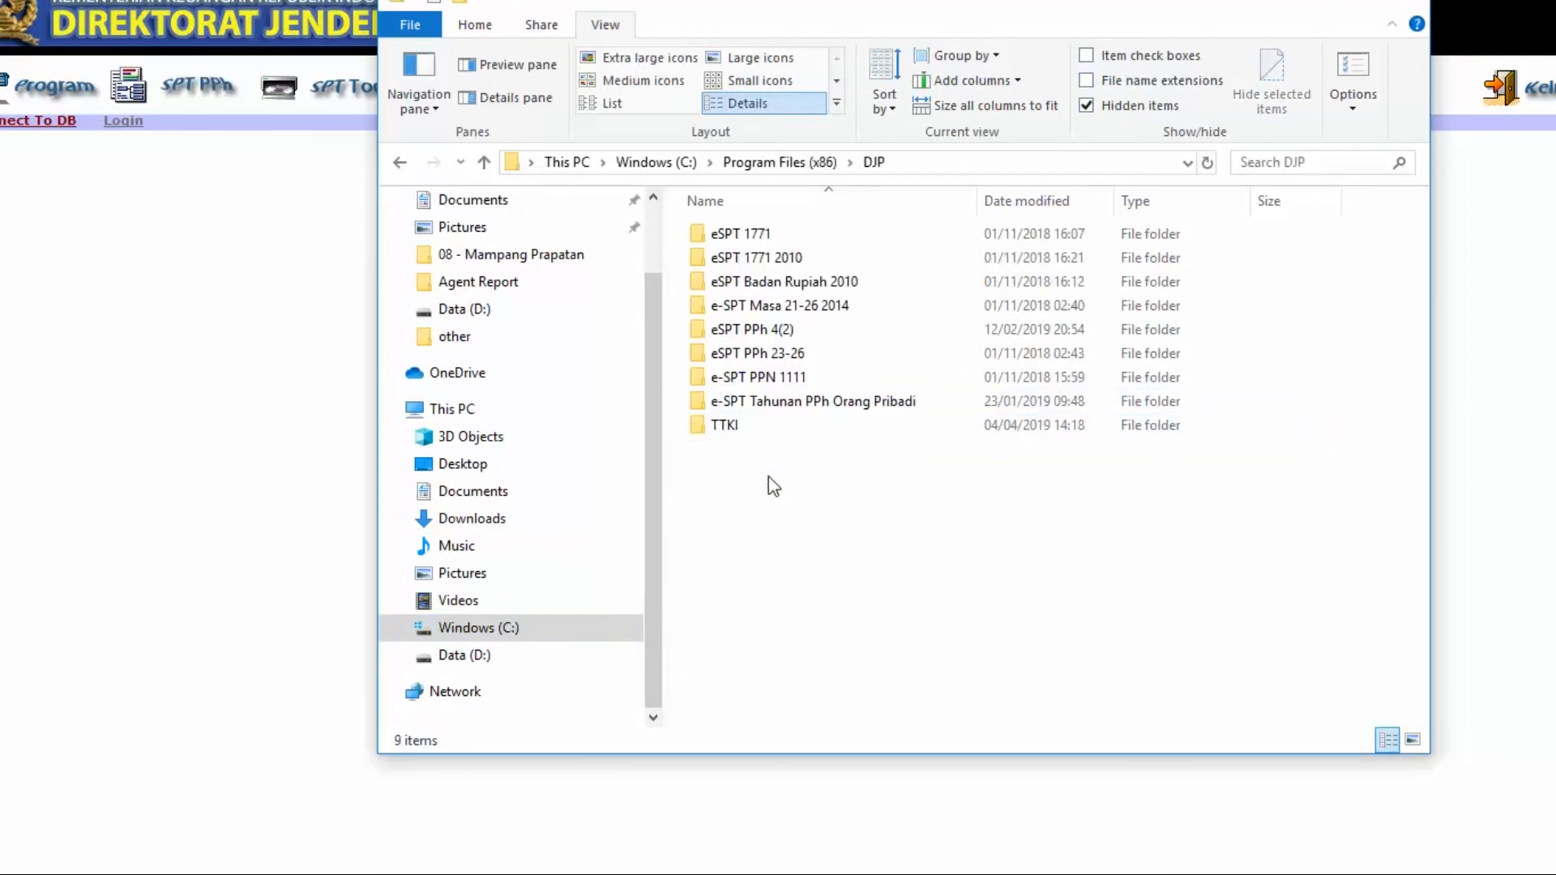
pyautogui.click(799, 266)
pyautogui.doubleClick(798, 266)
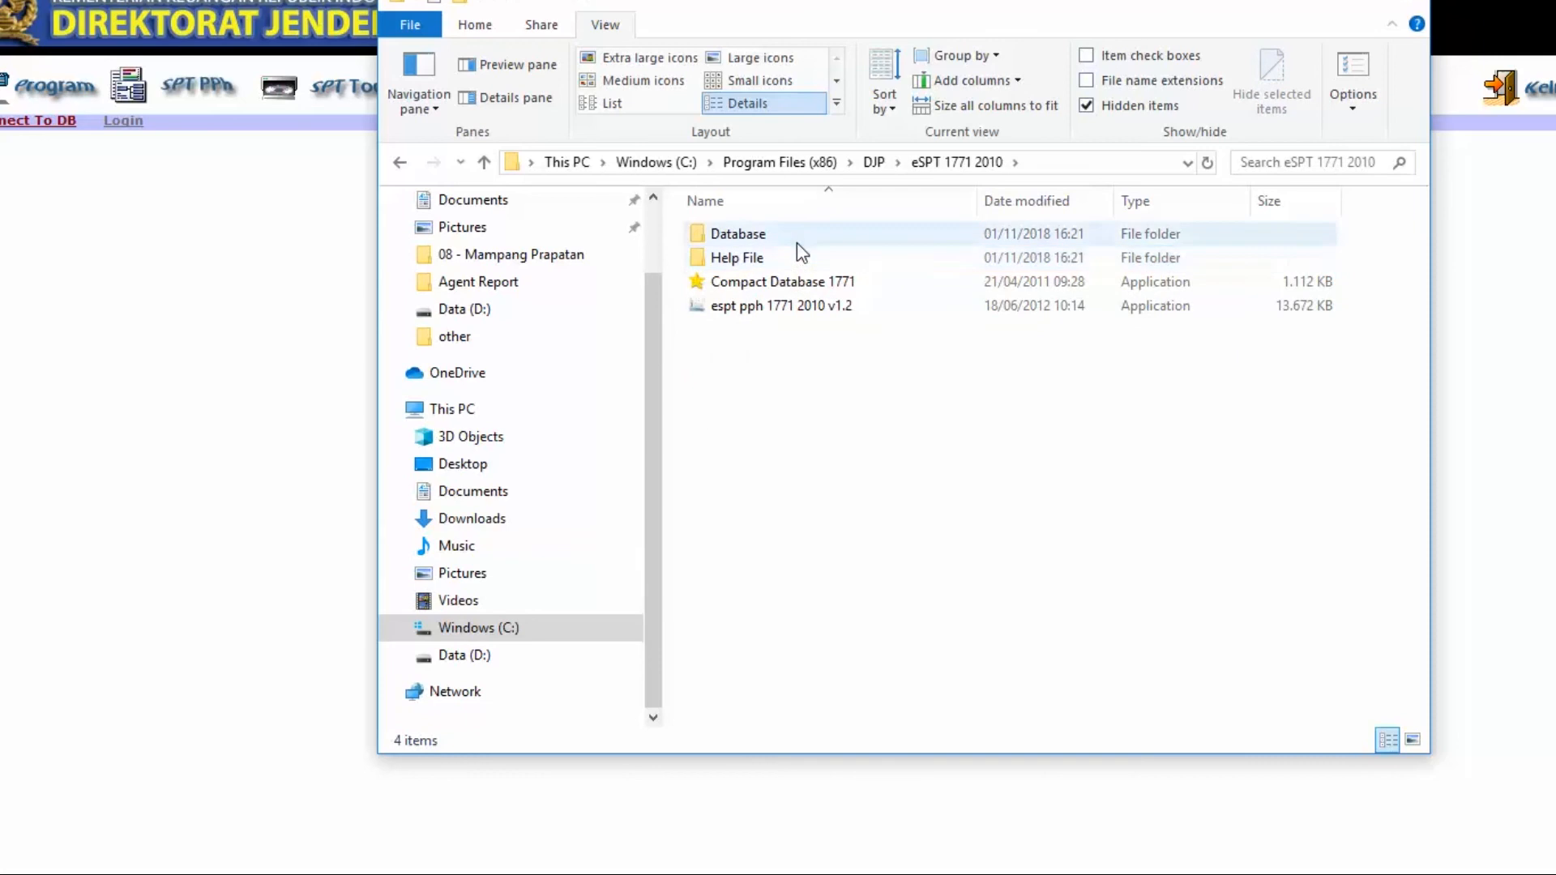
pyautogui.doubleClick(796, 239)
pyautogui.rightClick(762, 351)
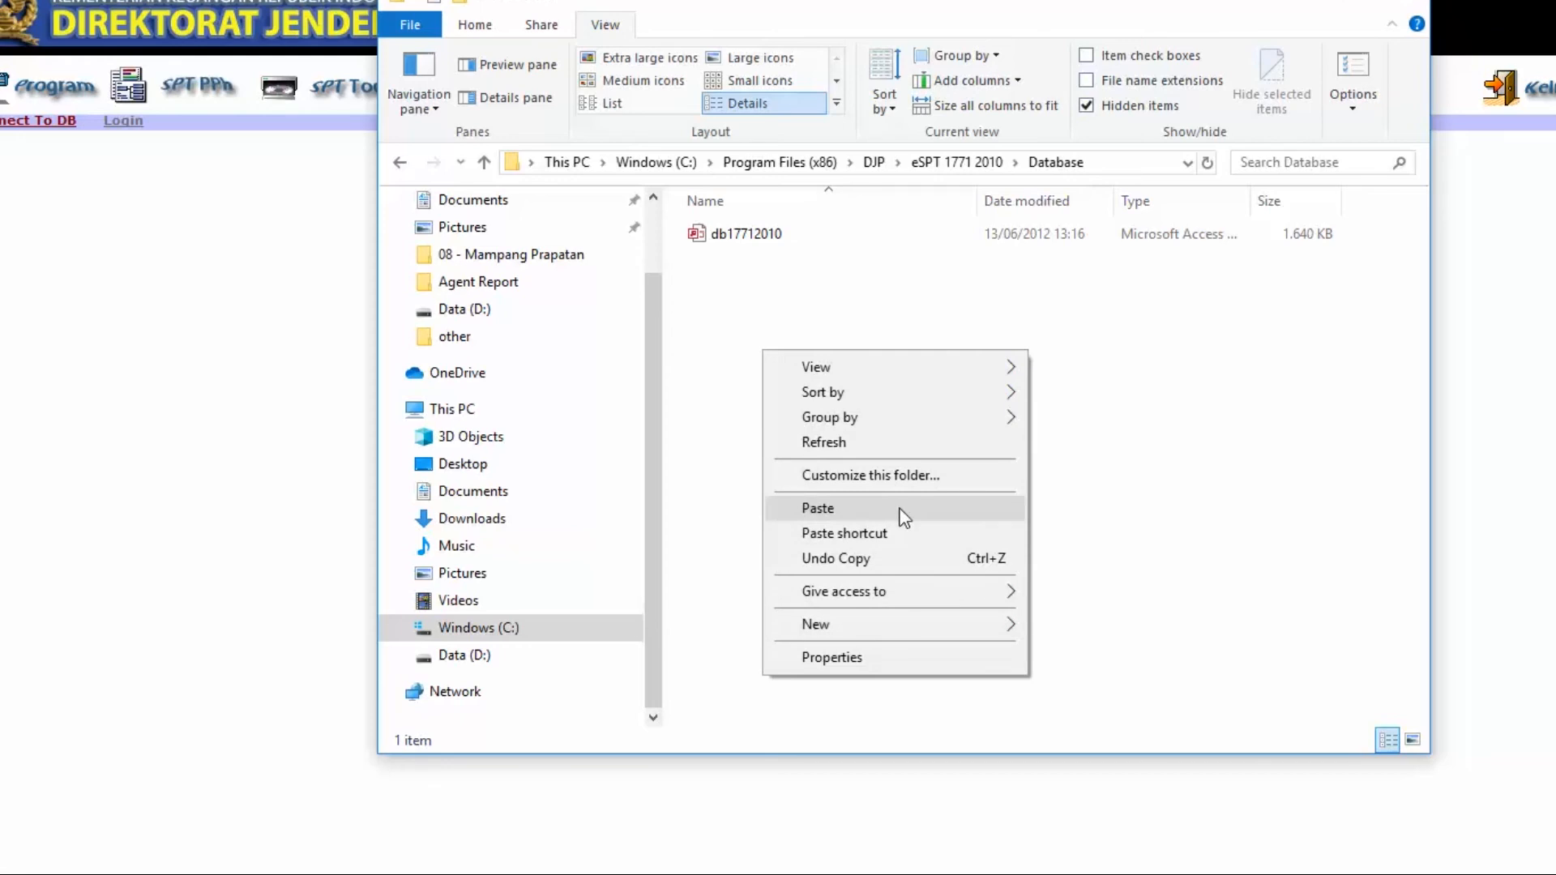
pyautogui.click(268, 415)
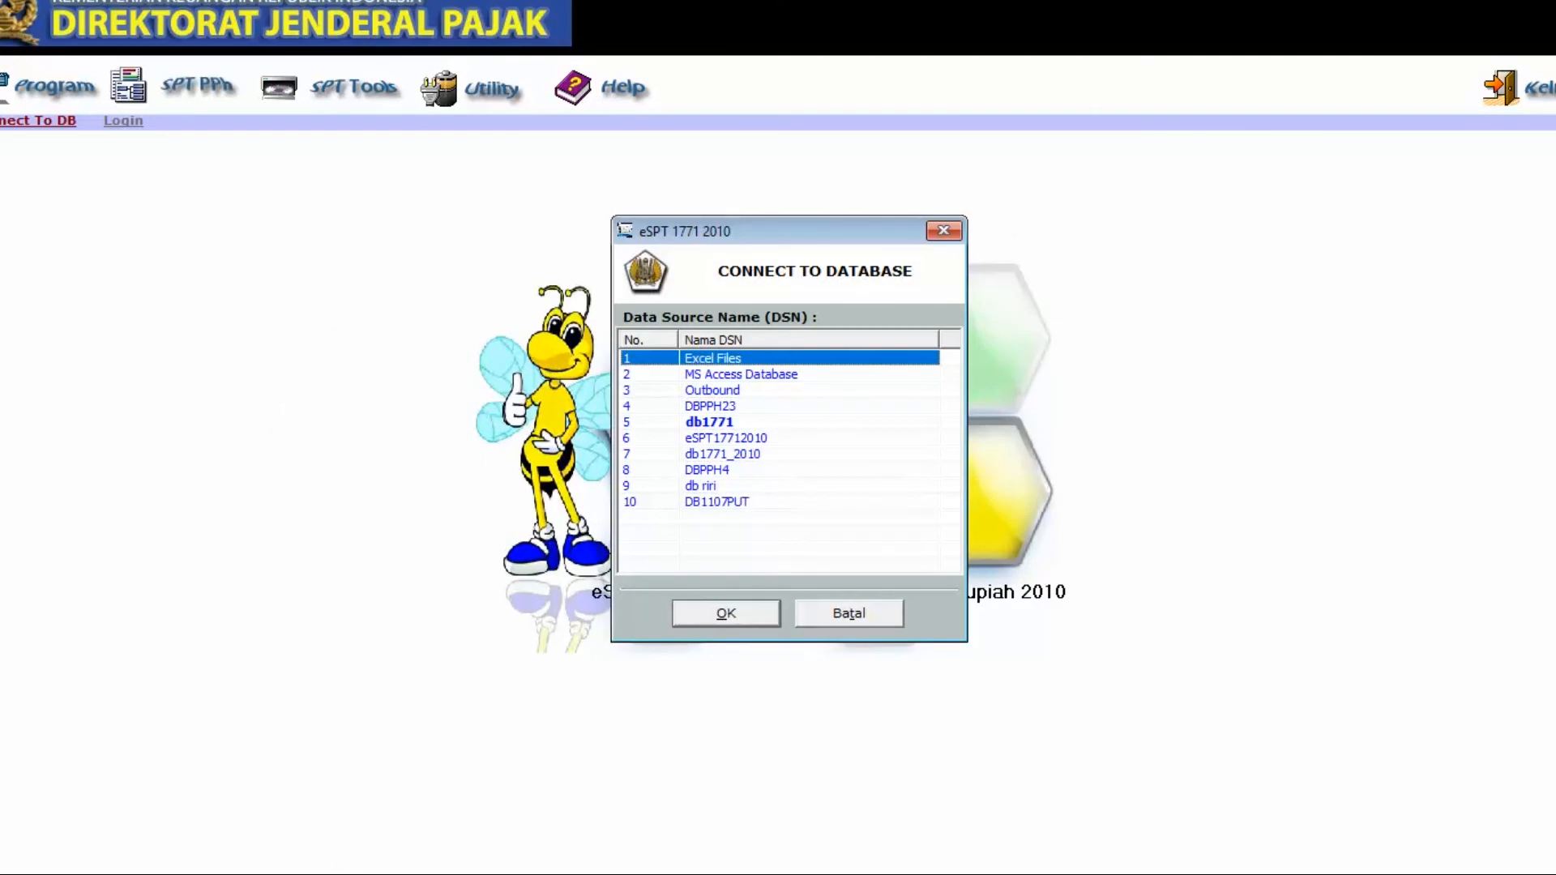
pyautogui.click(357, 874)
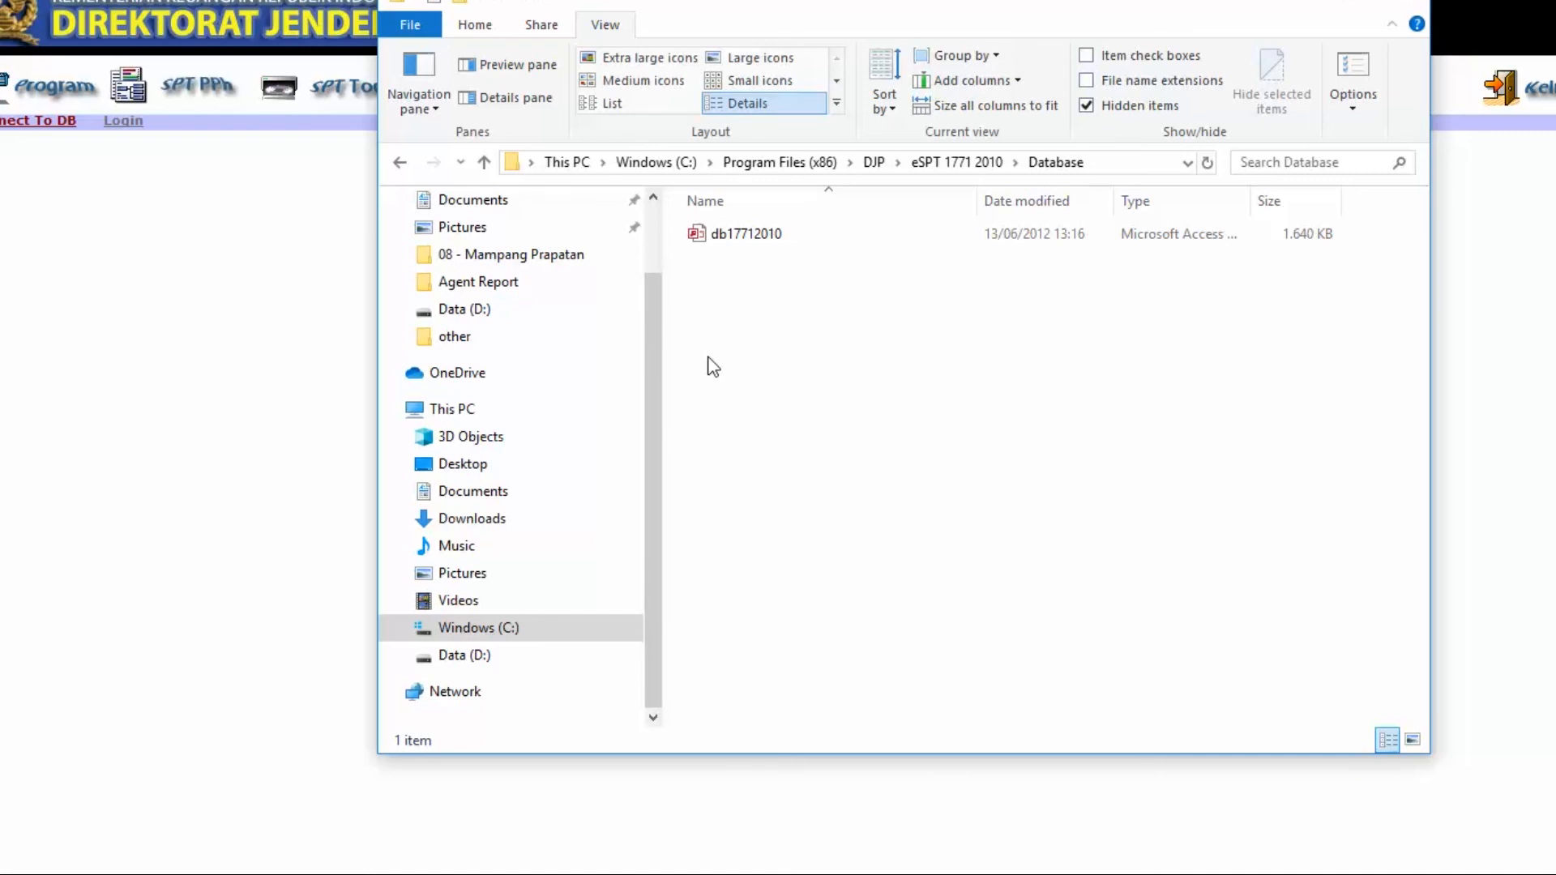
# Step: Launch the ODBC Data Source Administrator by running odbcad32.exe from the Windows Run dialog
pyautogui.press('super')
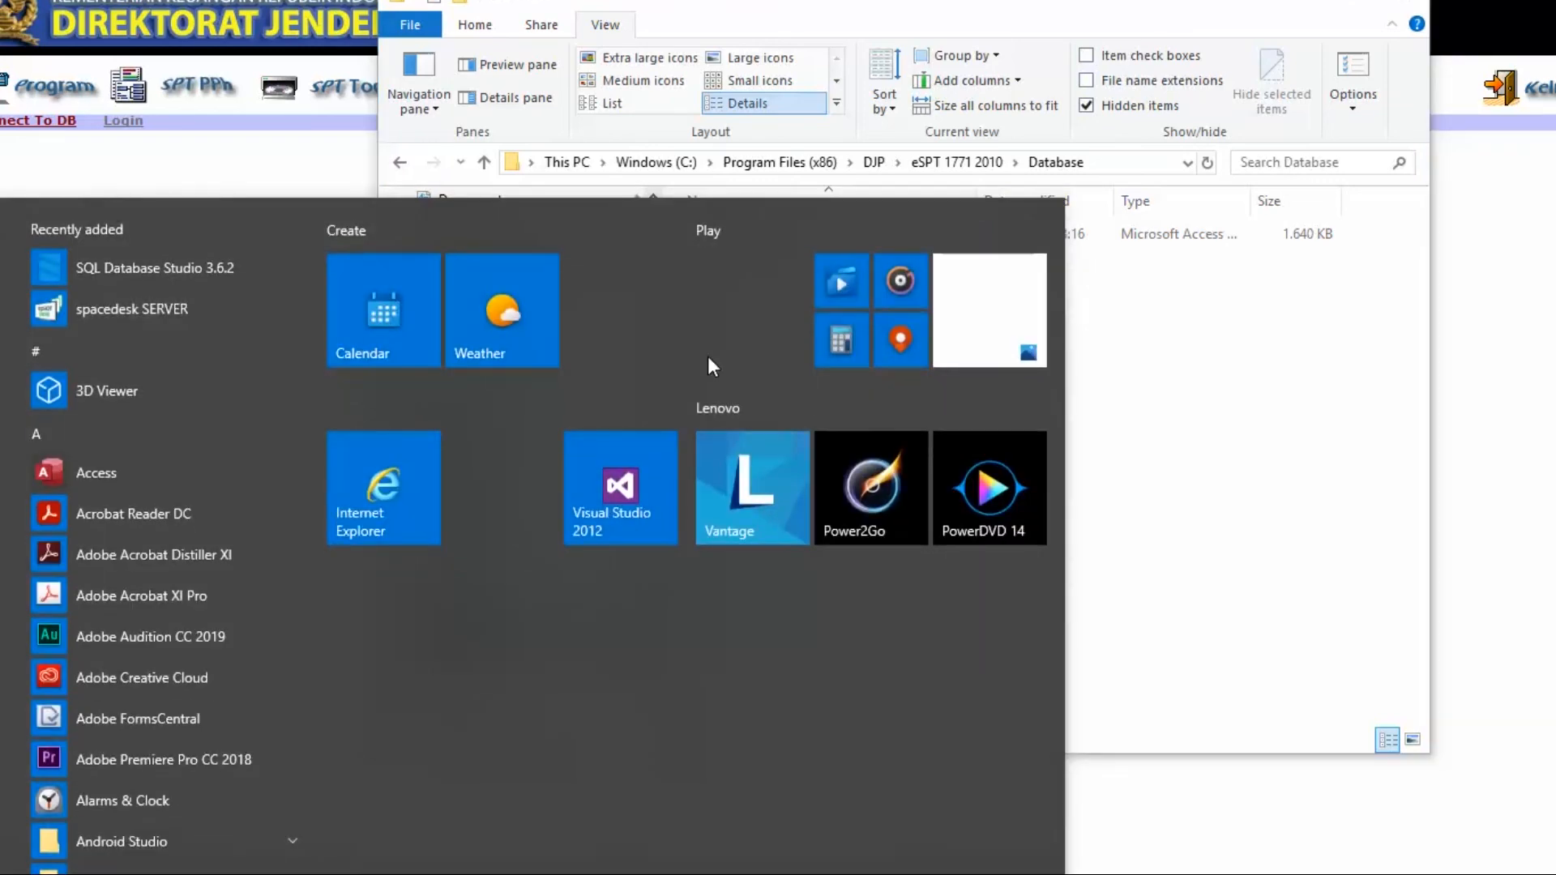
pyautogui.write('run')
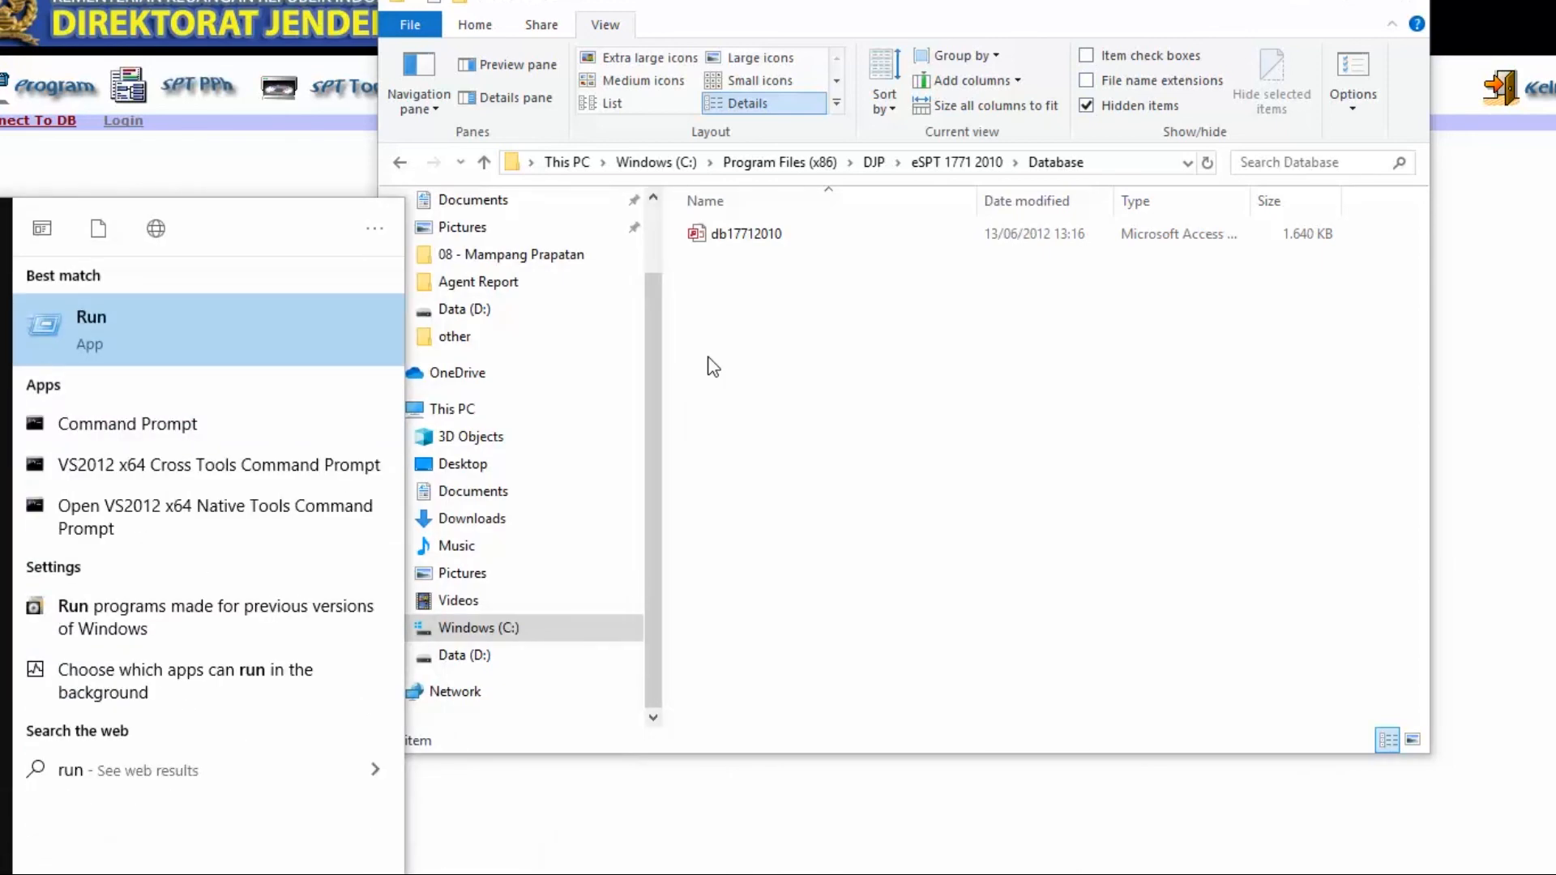
pyautogui.click(76, 327)
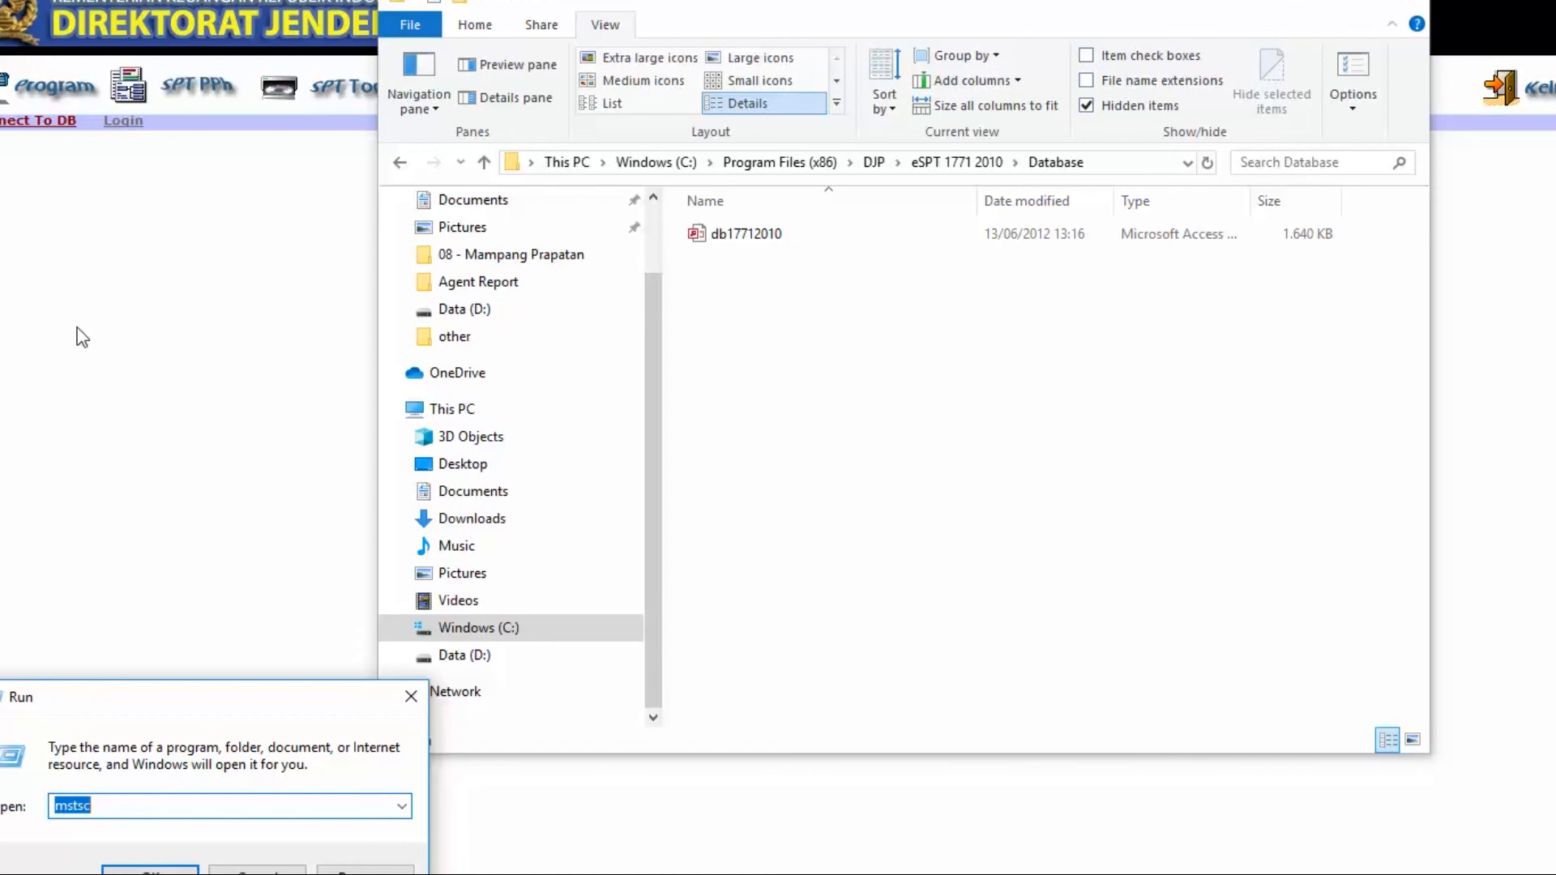
pyautogui.write('odbcad32.exe')
pyautogui.press('Return')
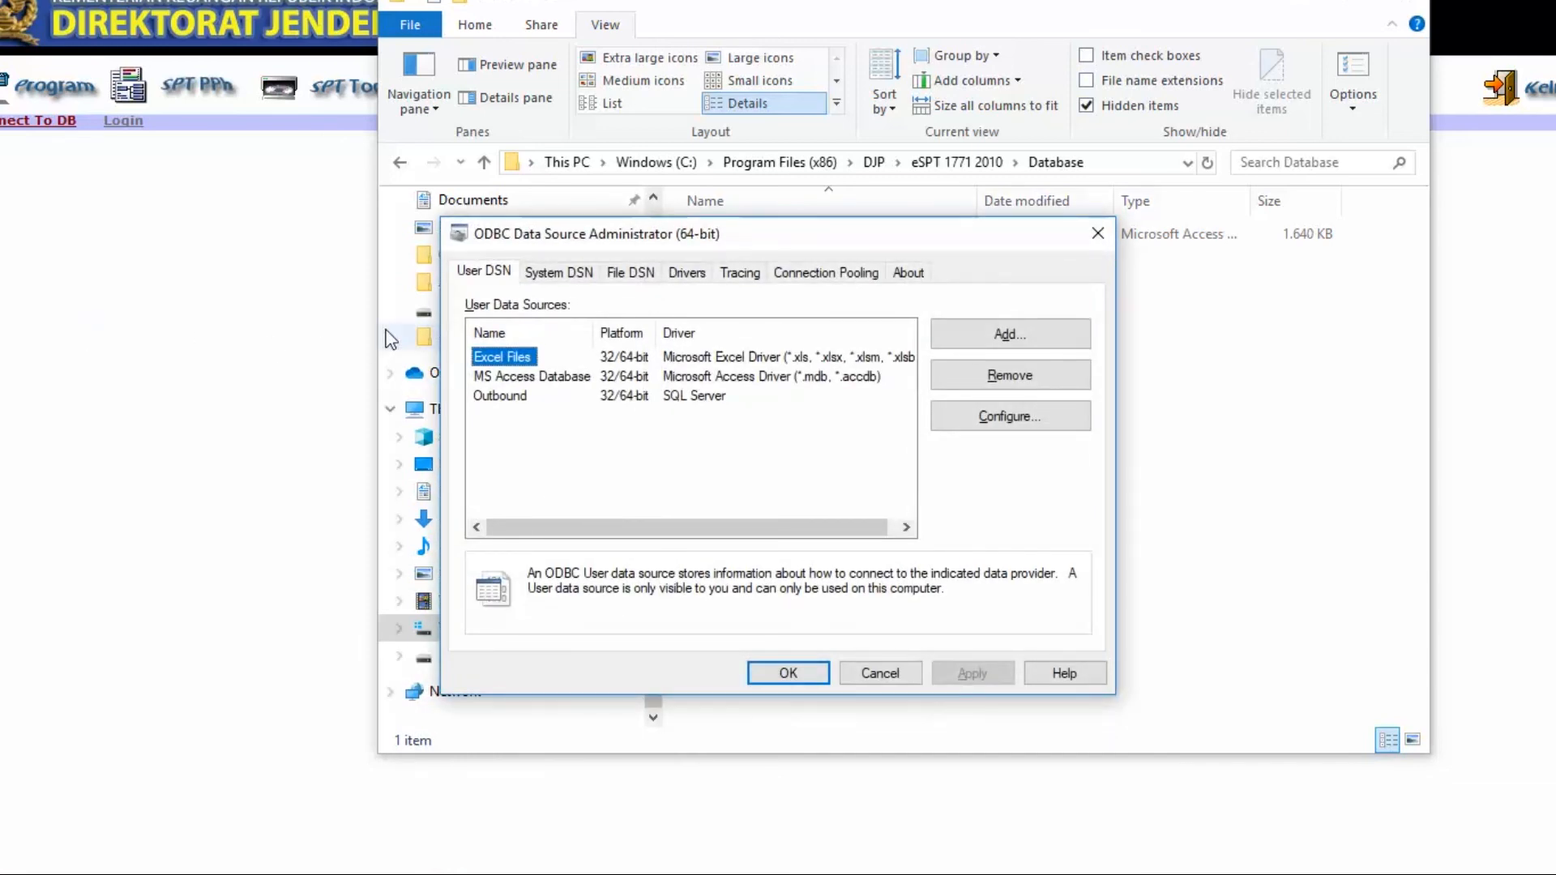
# Step: Add a system data source using the Microsoft Access Driver (*.mdb, *.accdb) and name it perusahaan
pyautogui.click(561, 275)
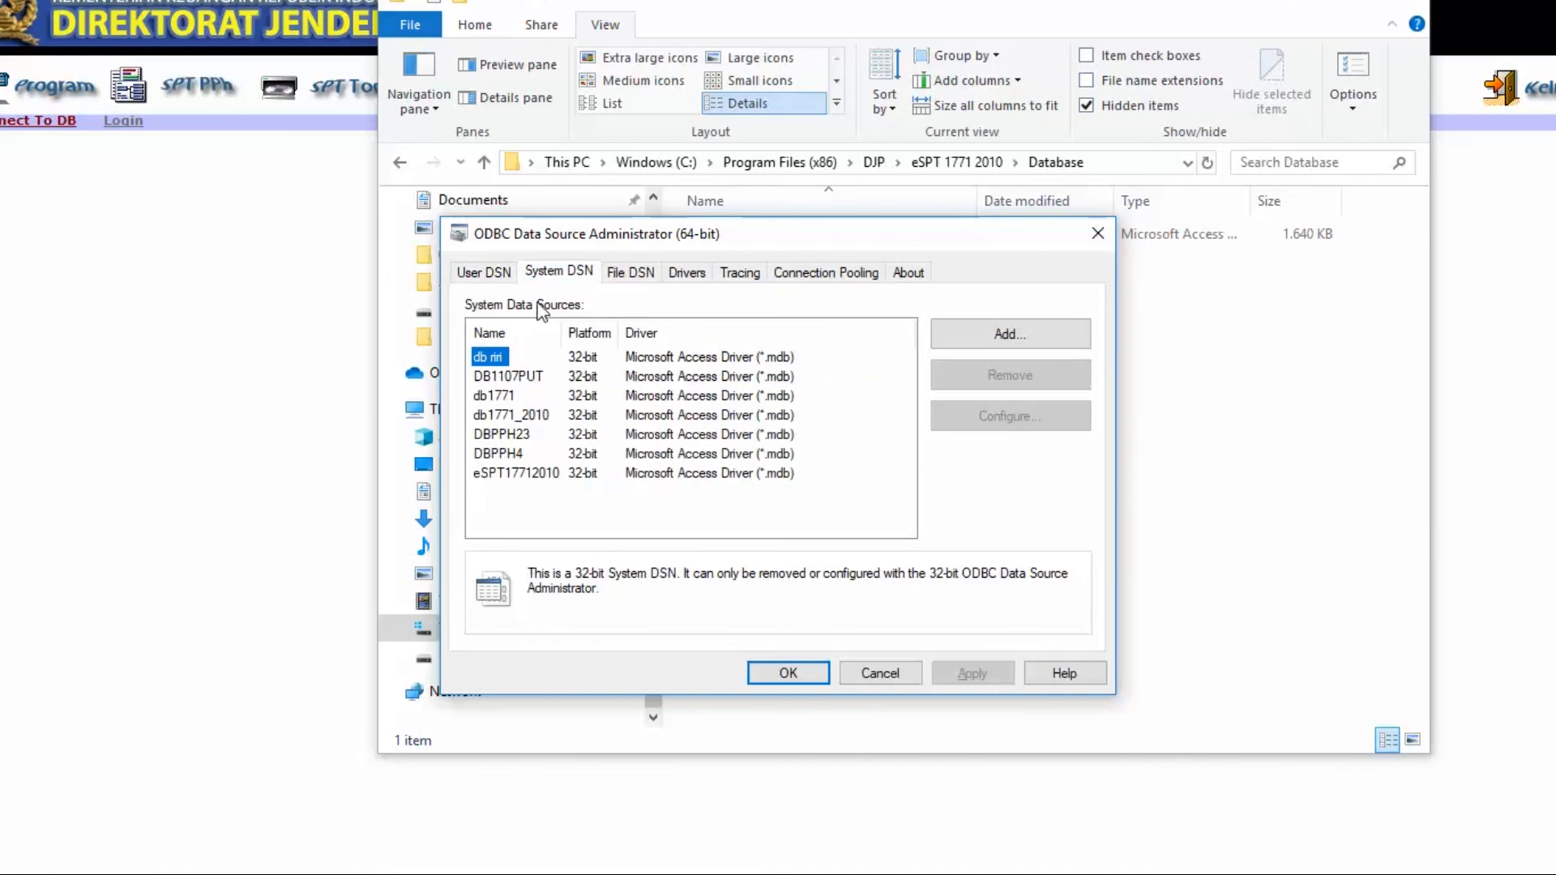
pyautogui.click(1006, 335)
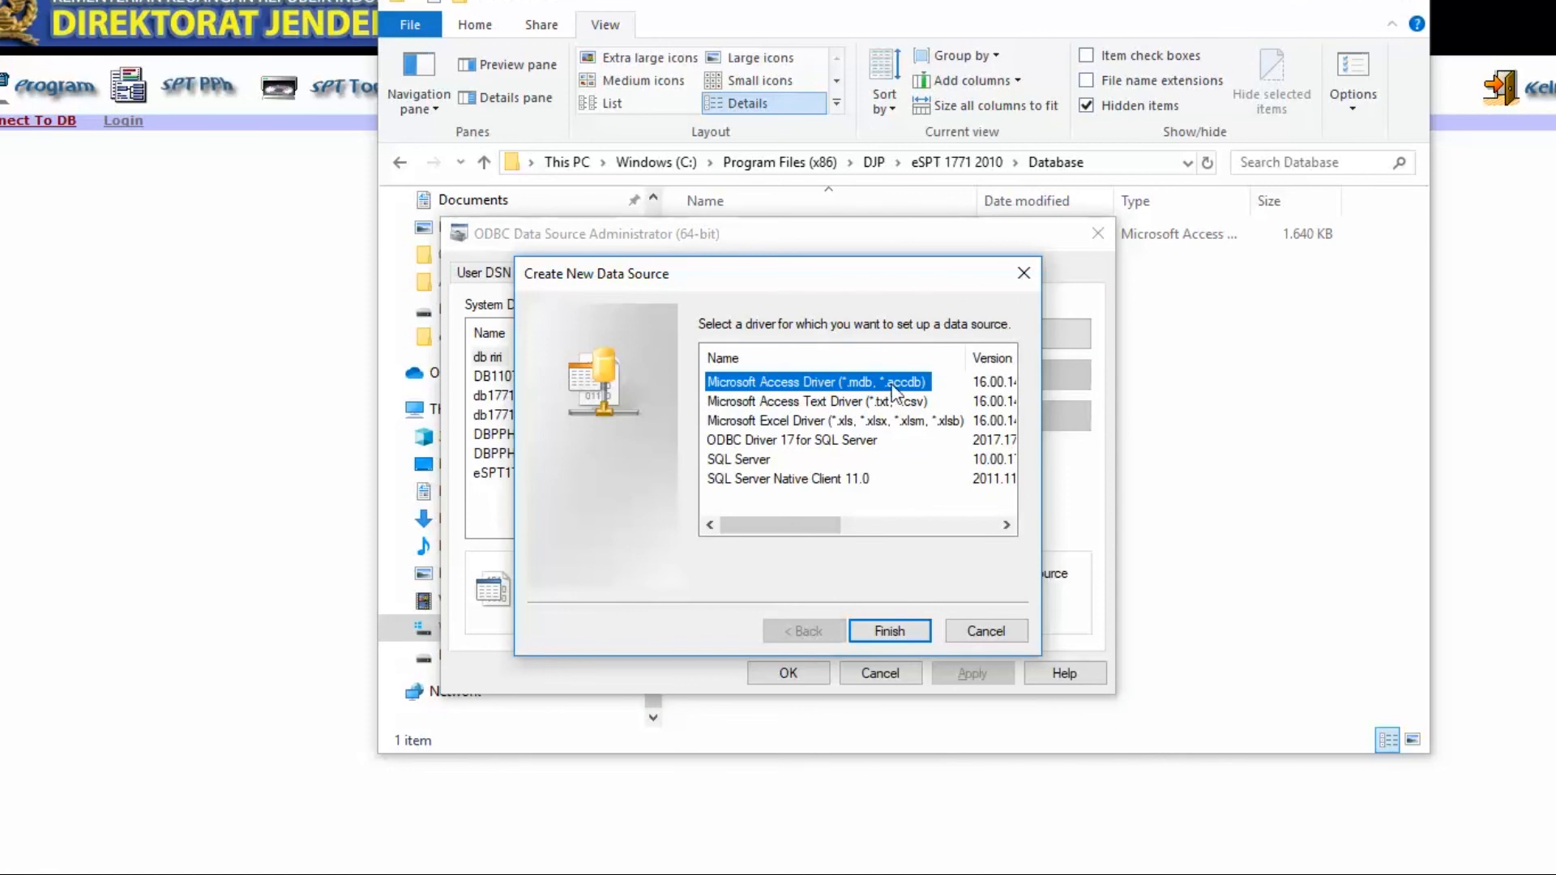
pyautogui.click(902, 629)
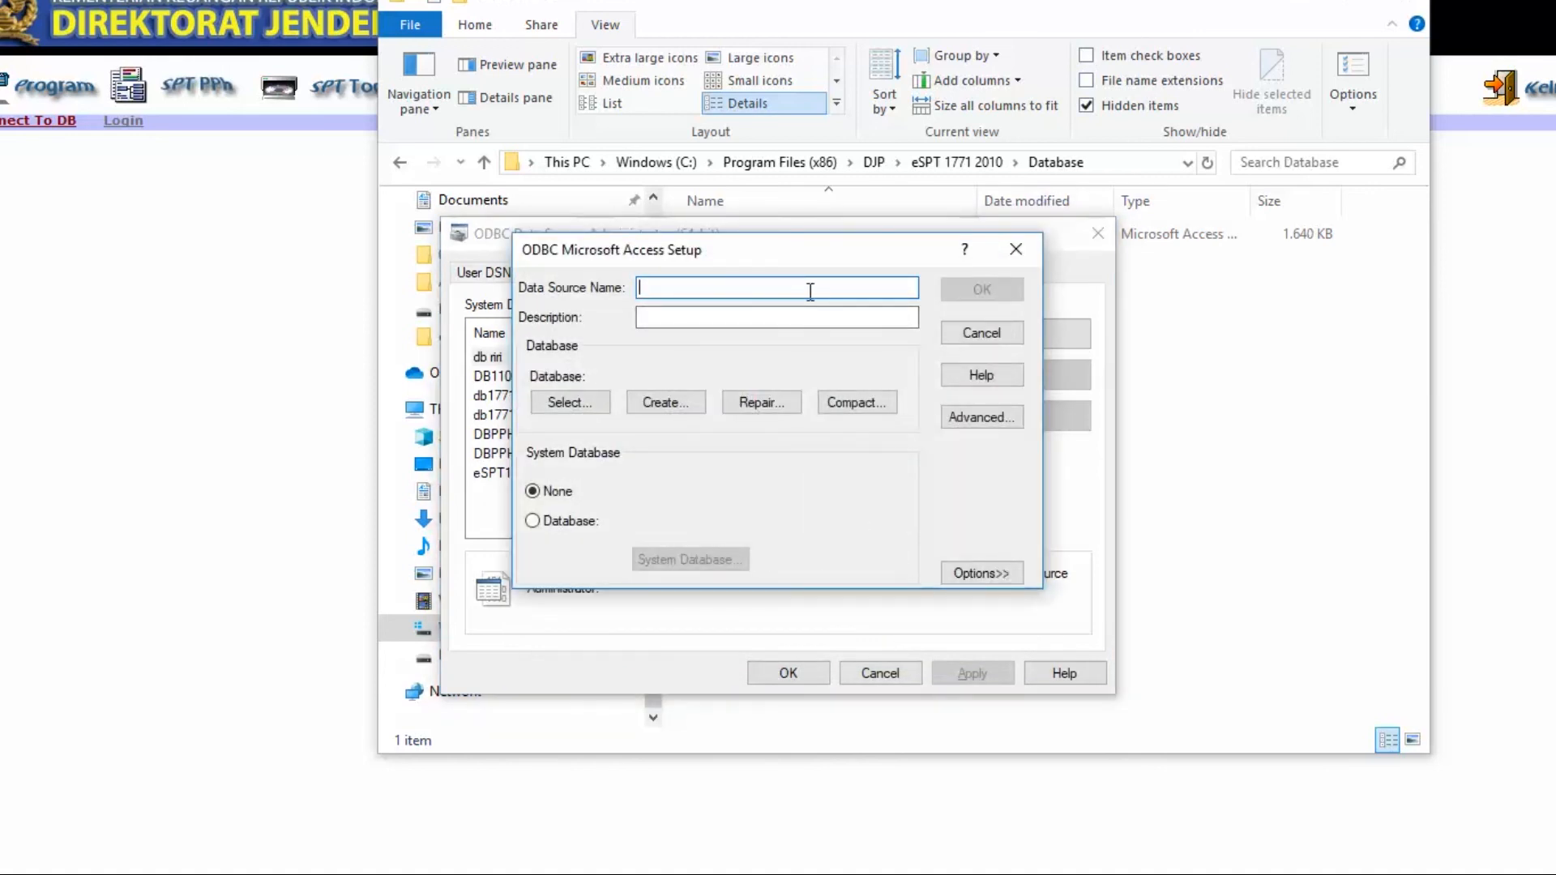
pyautogui.write('perusahaan')
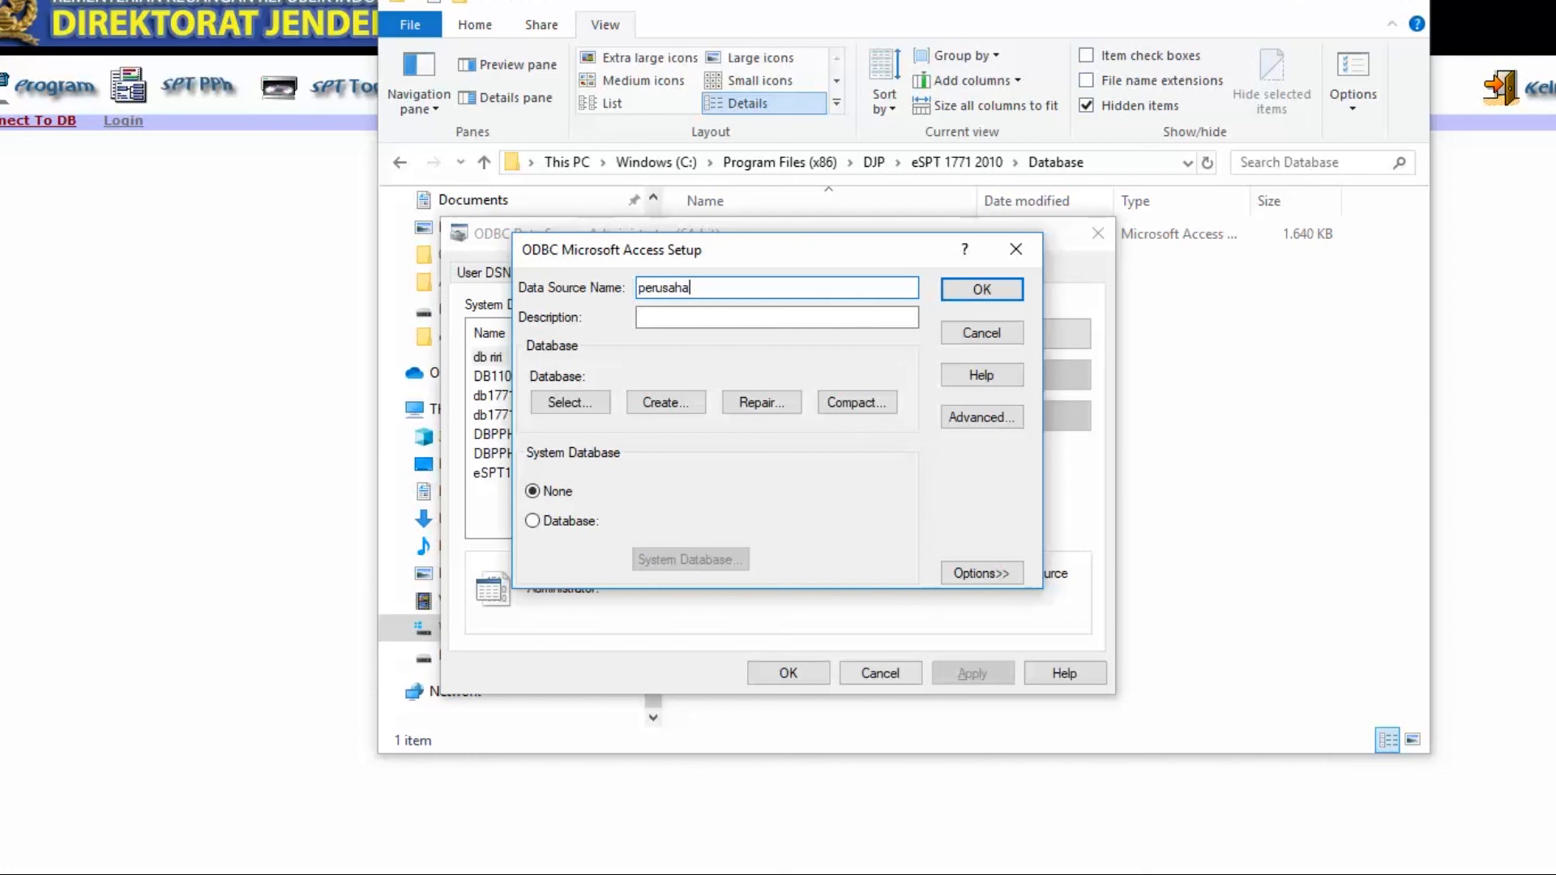
# Step: Browse to C:\Program Files (x86) in the database selection for the perusahaan data source
pyautogui.click(583, 405)
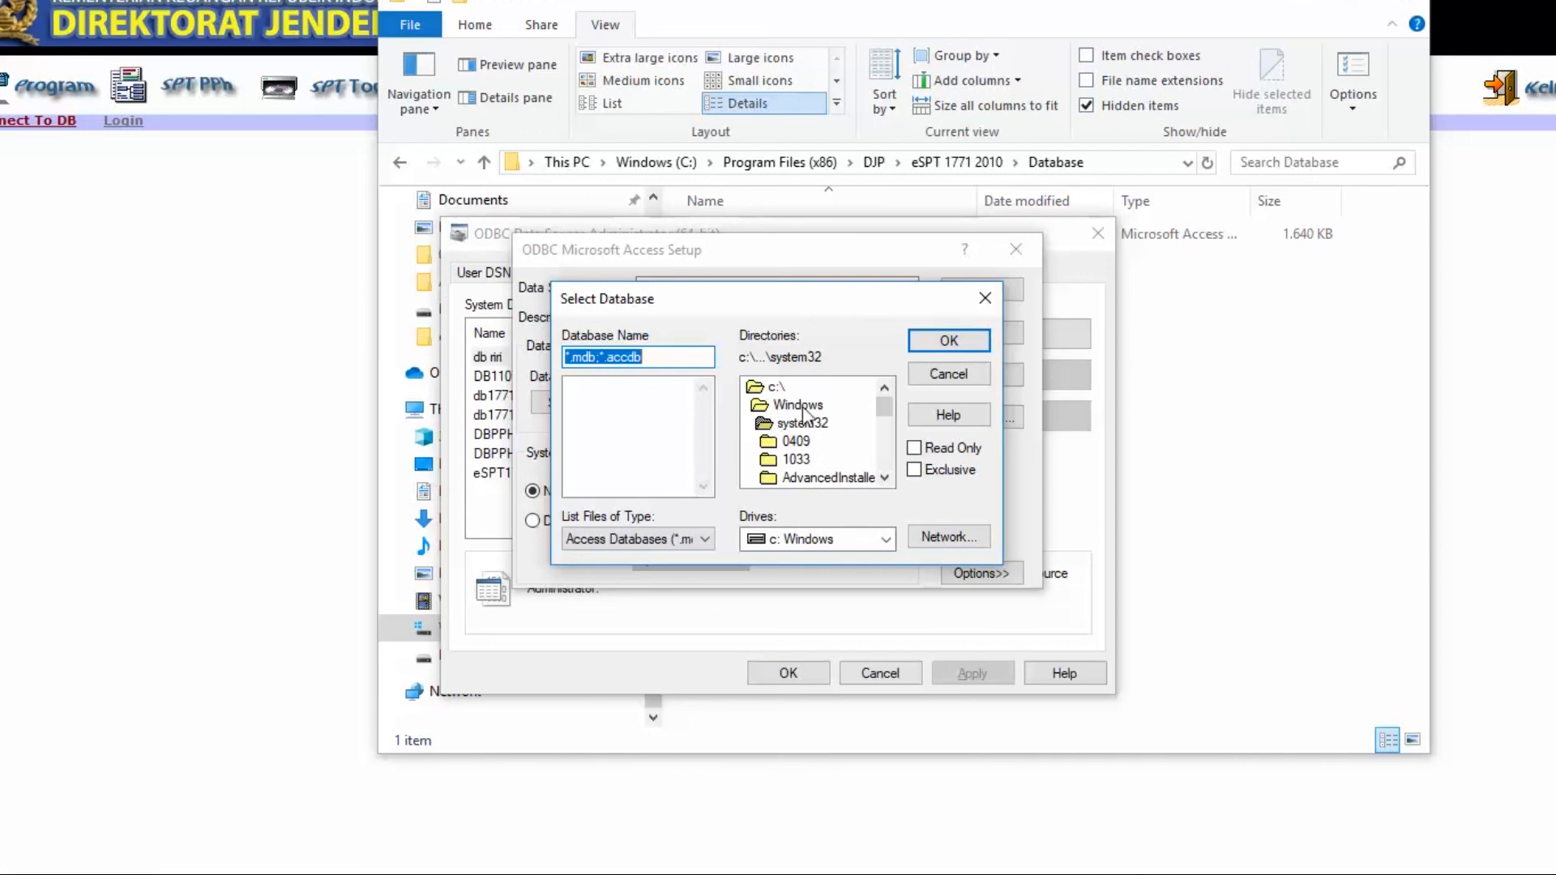
pyautogui.click(777, 387)
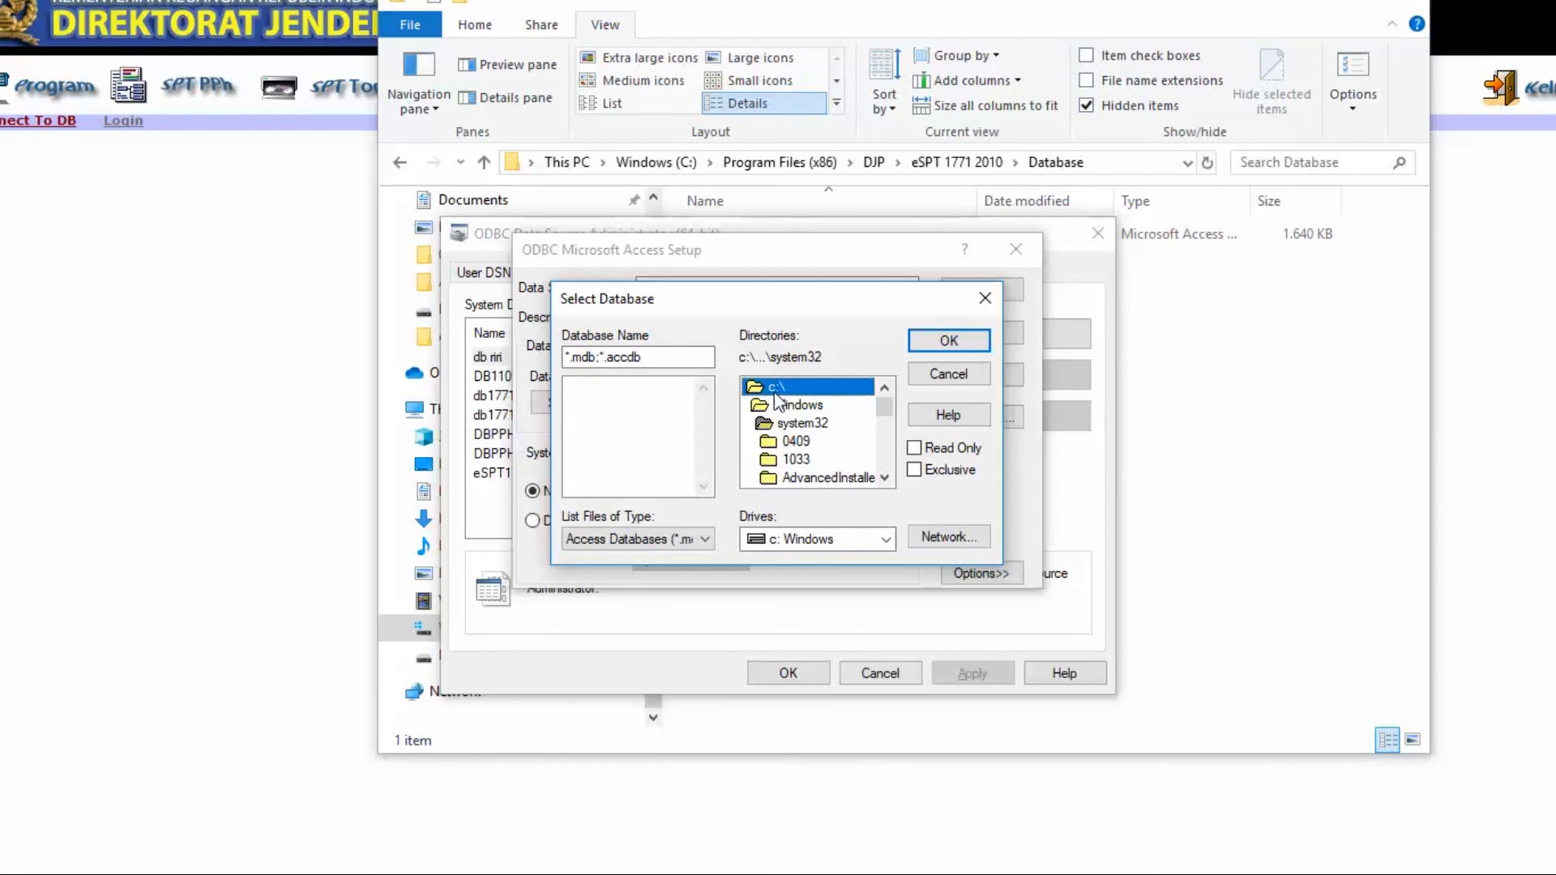
pyautogui.doubleClick(775, 389)
pyautogui.doubleClick(784, 422)
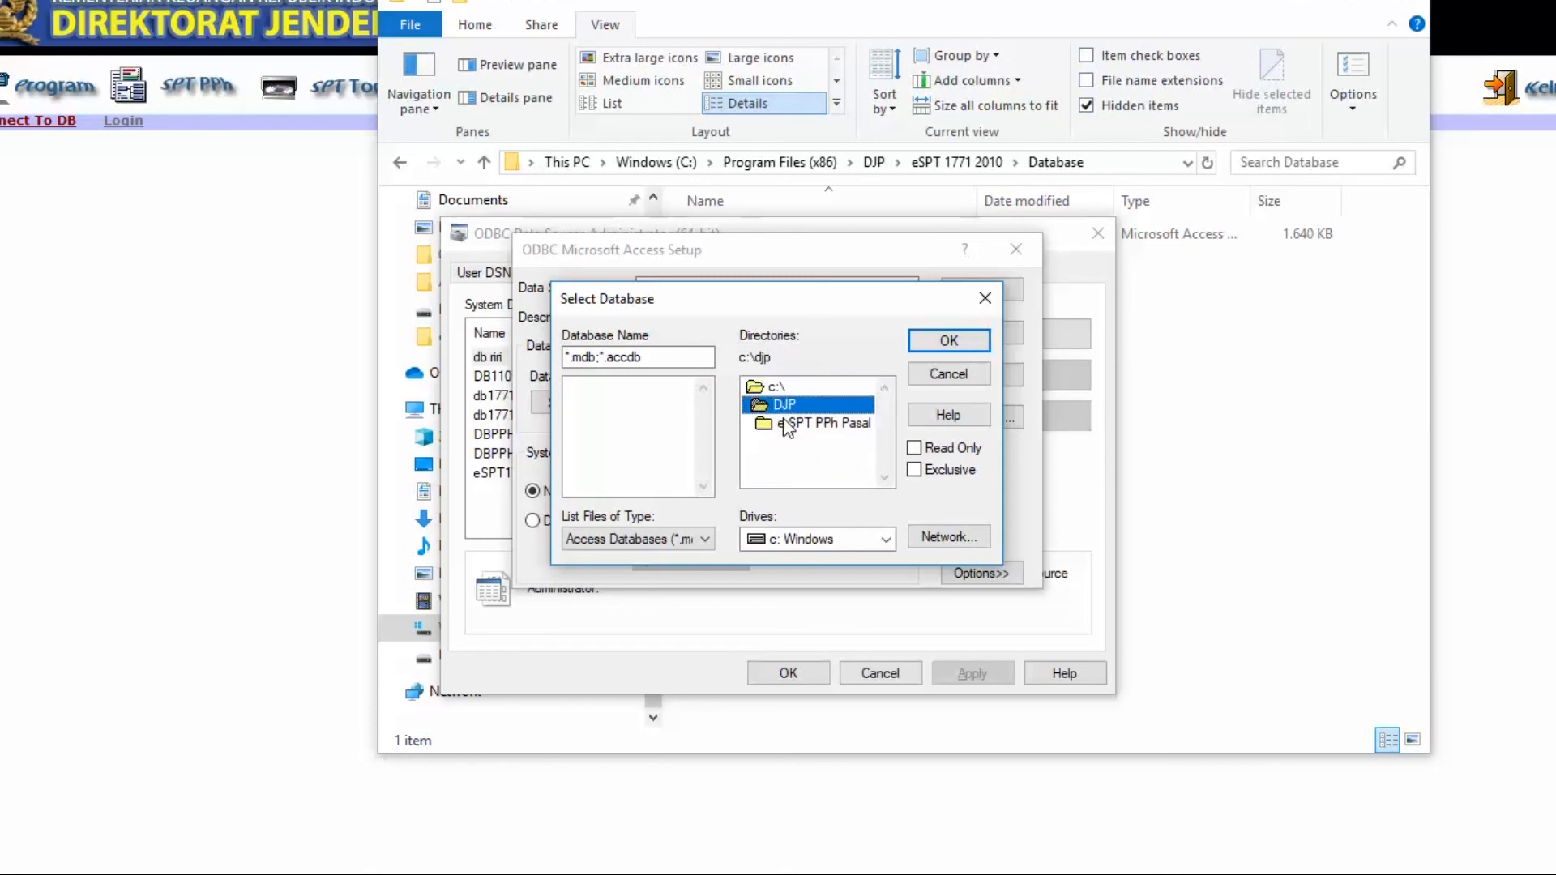
pyautogui.doubleClick(777, 390)
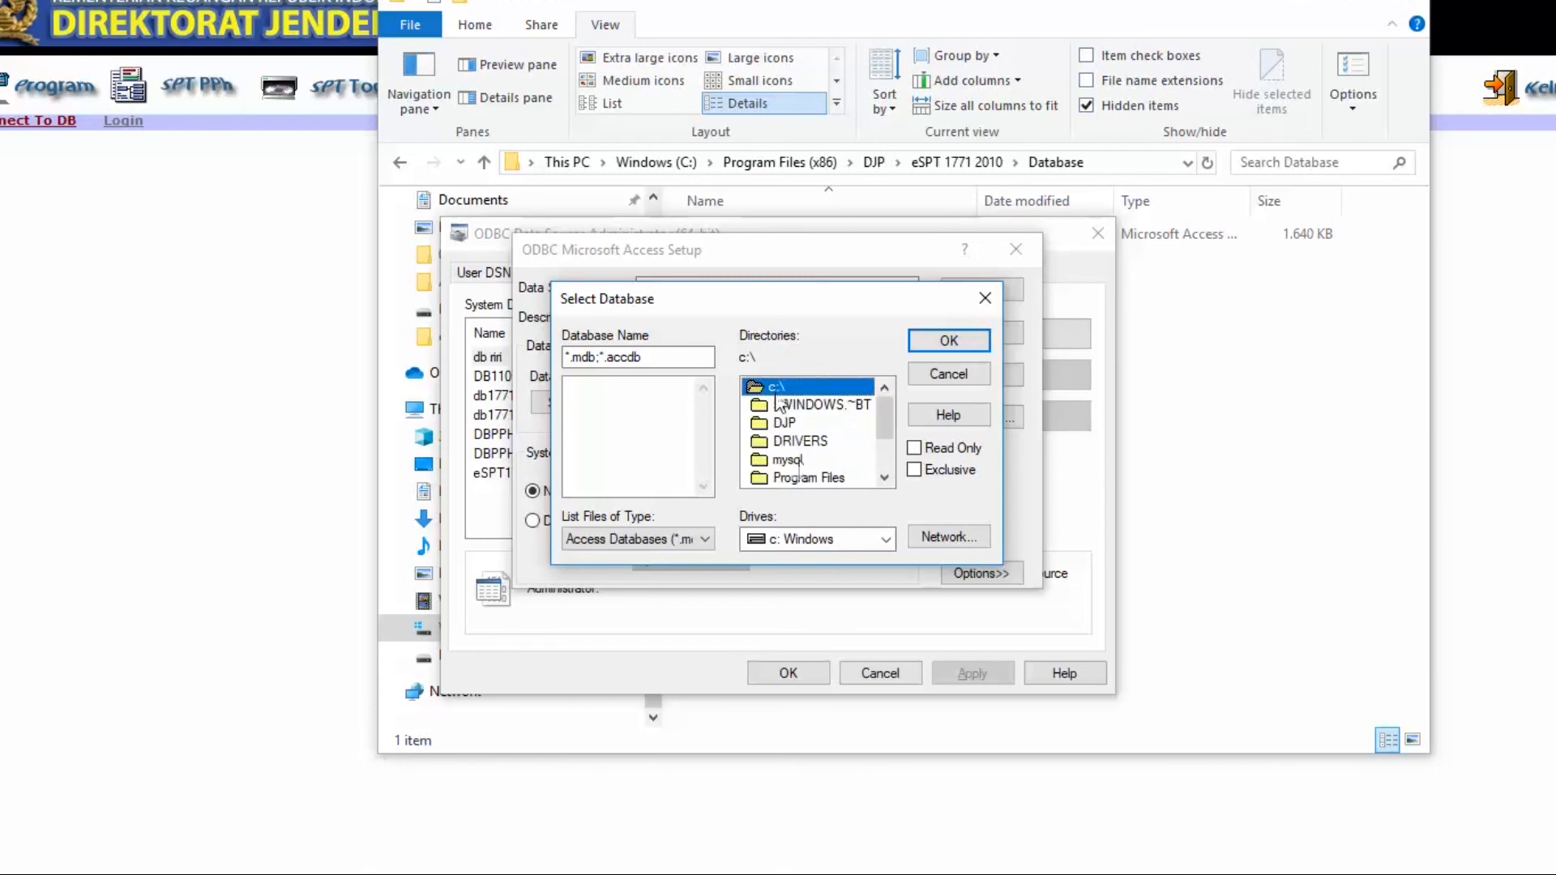
pyautogui.scroll(-1, 805, 474)
pyautogui.click(803, 443)
pyautogui.doubleClick(803, 445)
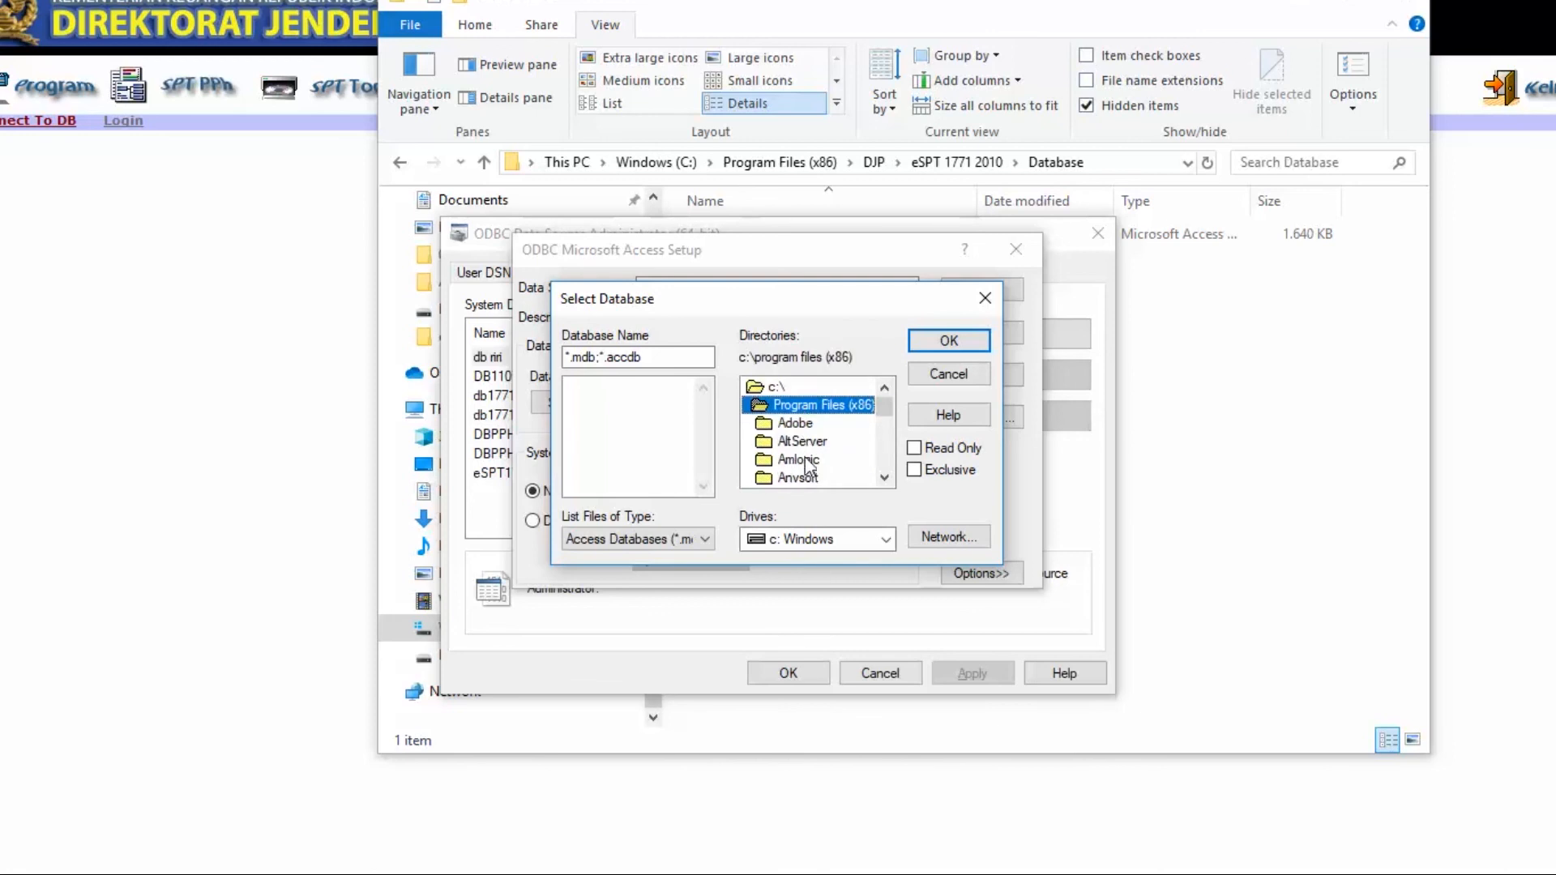
# Step: Choose db17712010.mdb from DJP\eSPT 1771 2010\Database as the data source's database and confirm the Access setup
pyautogui.scroll(-5, 802, 441)
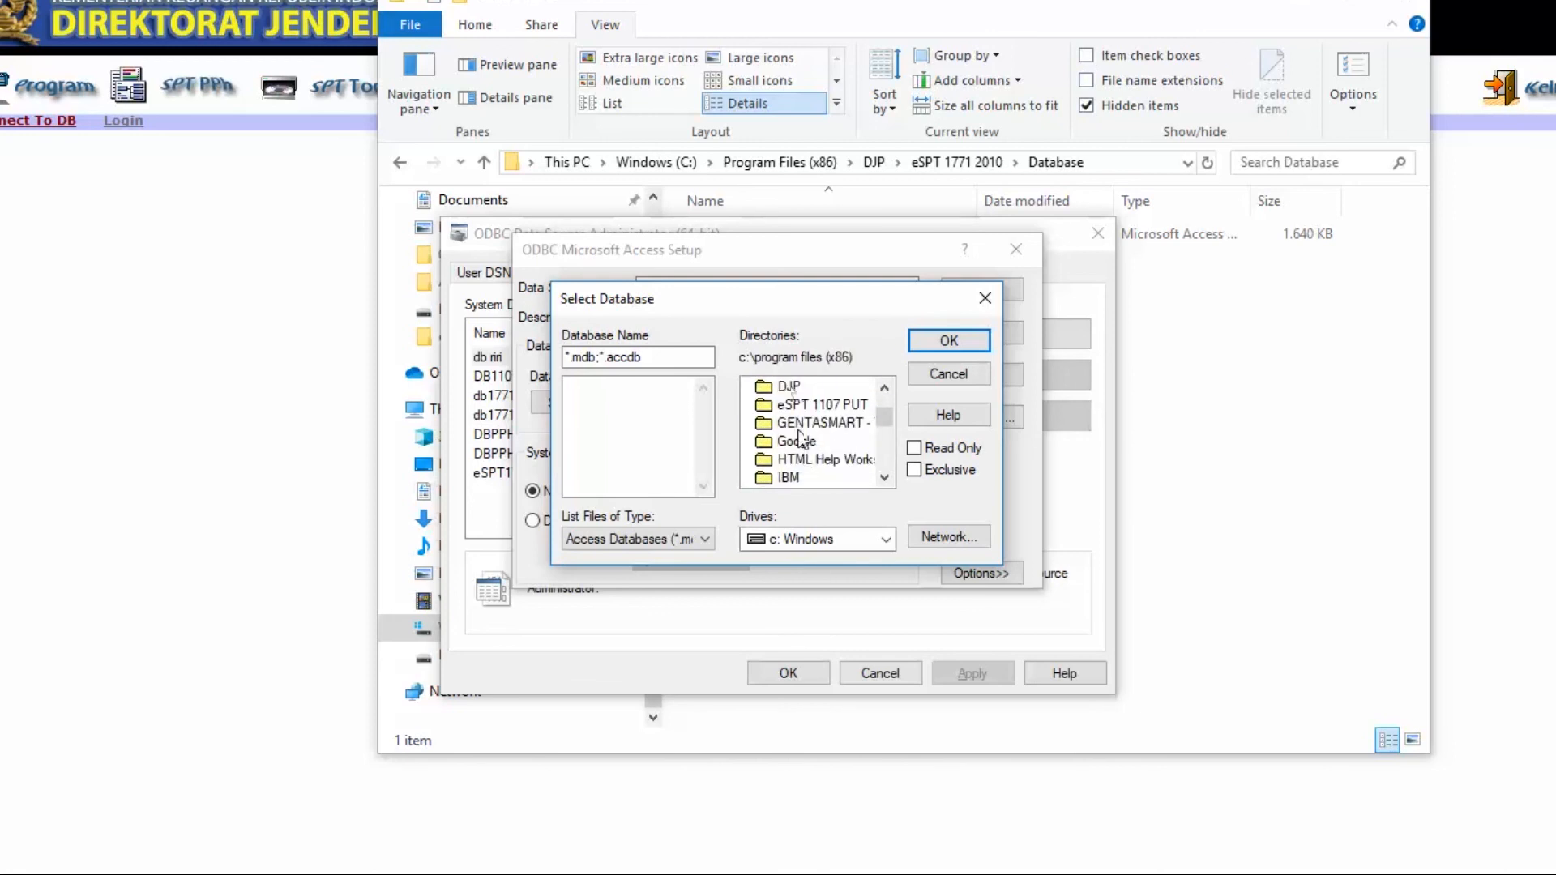
pyautogui.doubleClick(788, 389)
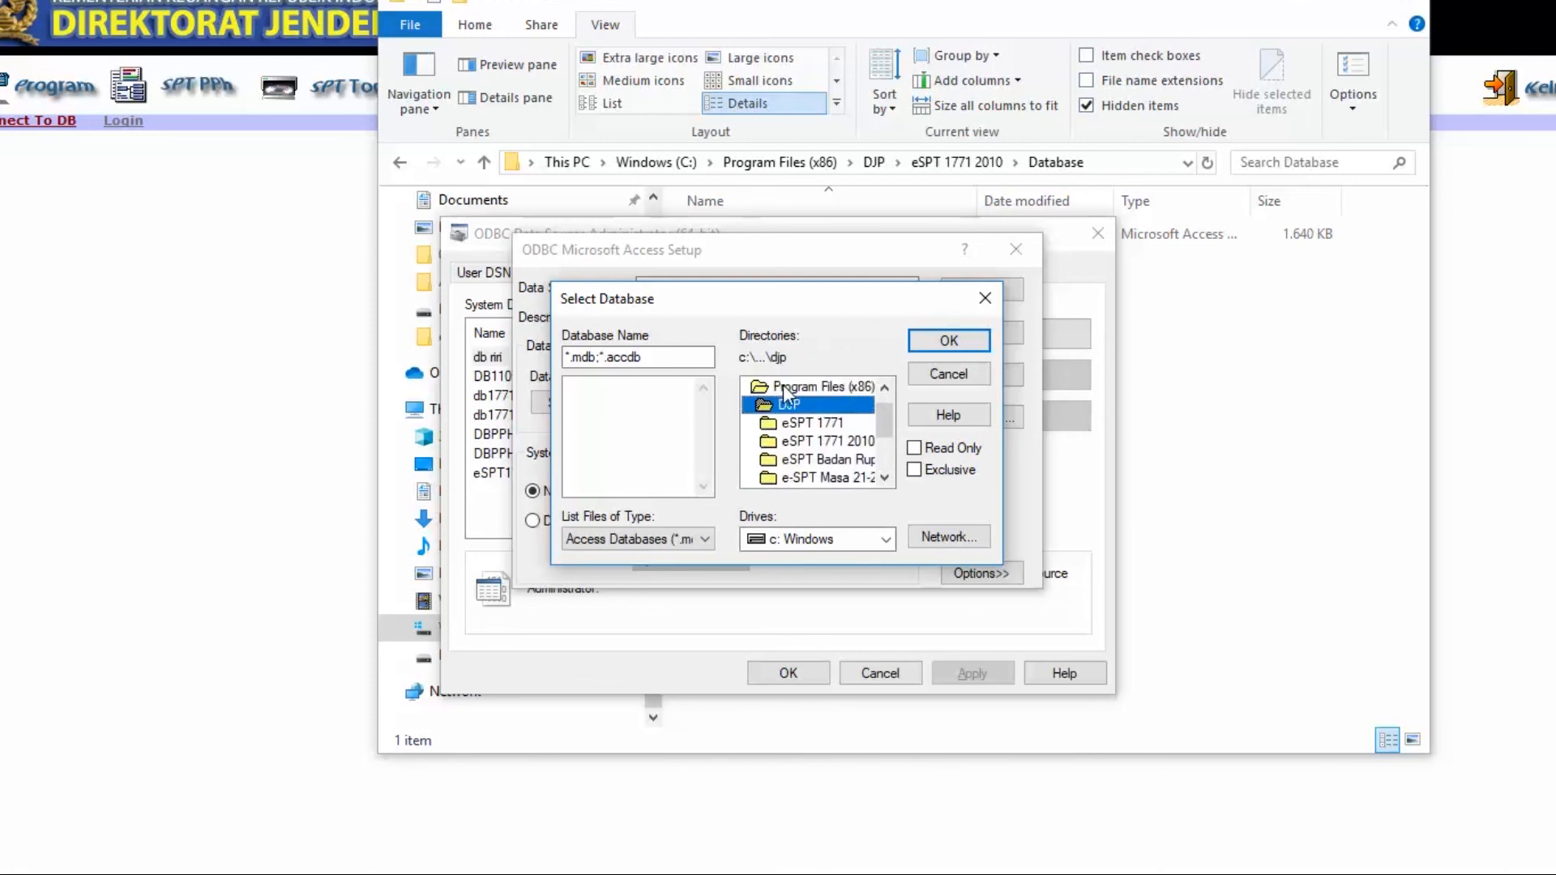
pyautogui.doubleClick(809, 442)
pyautogui.doubleClick(814, 459)
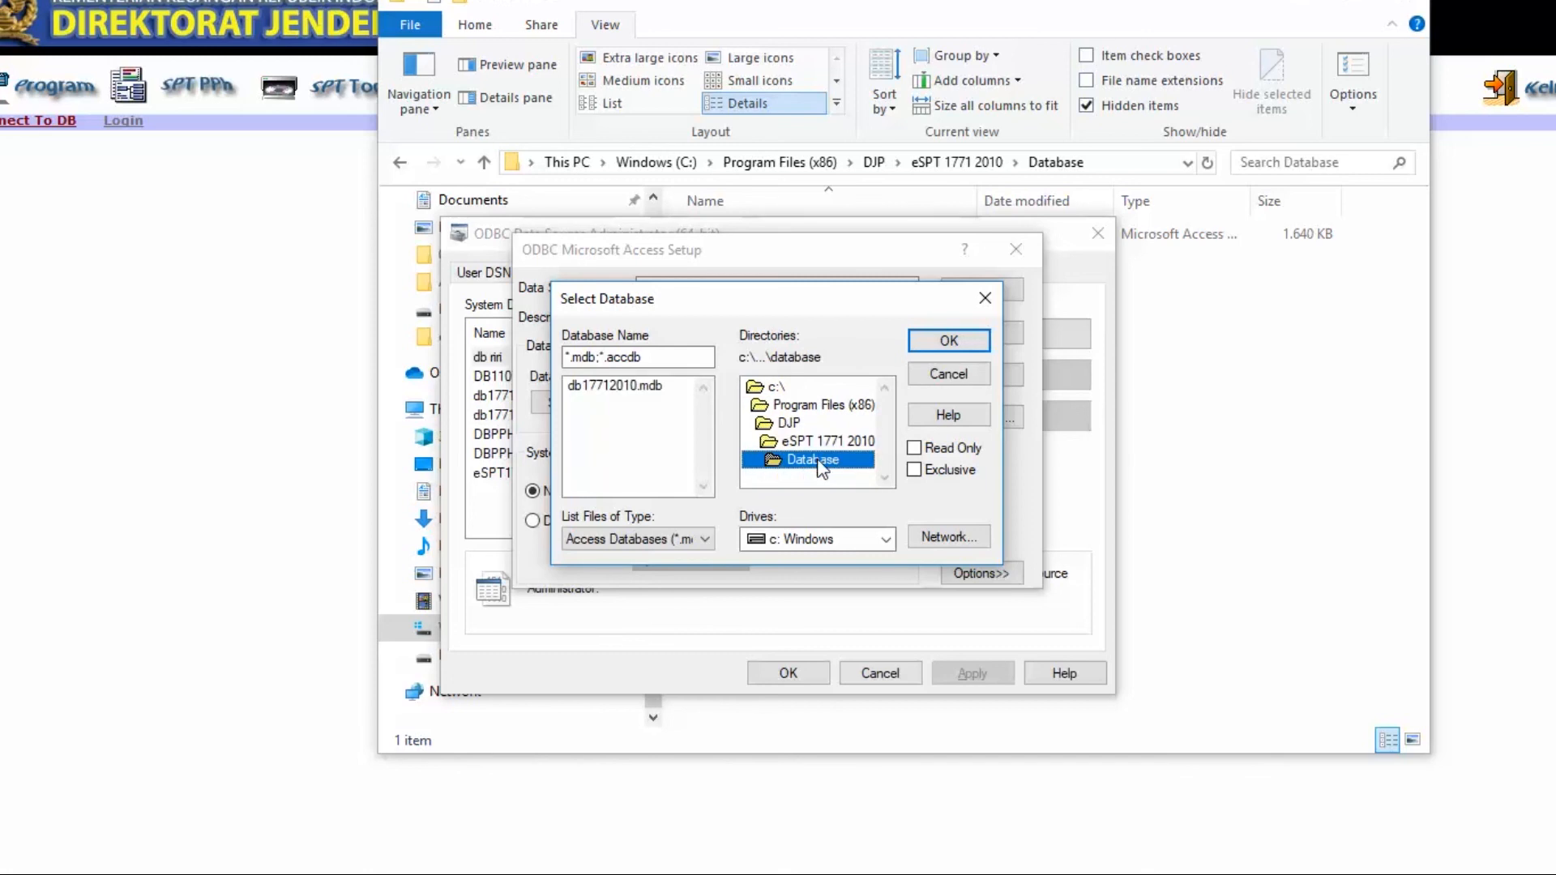
pyautogui.click(653, 387)
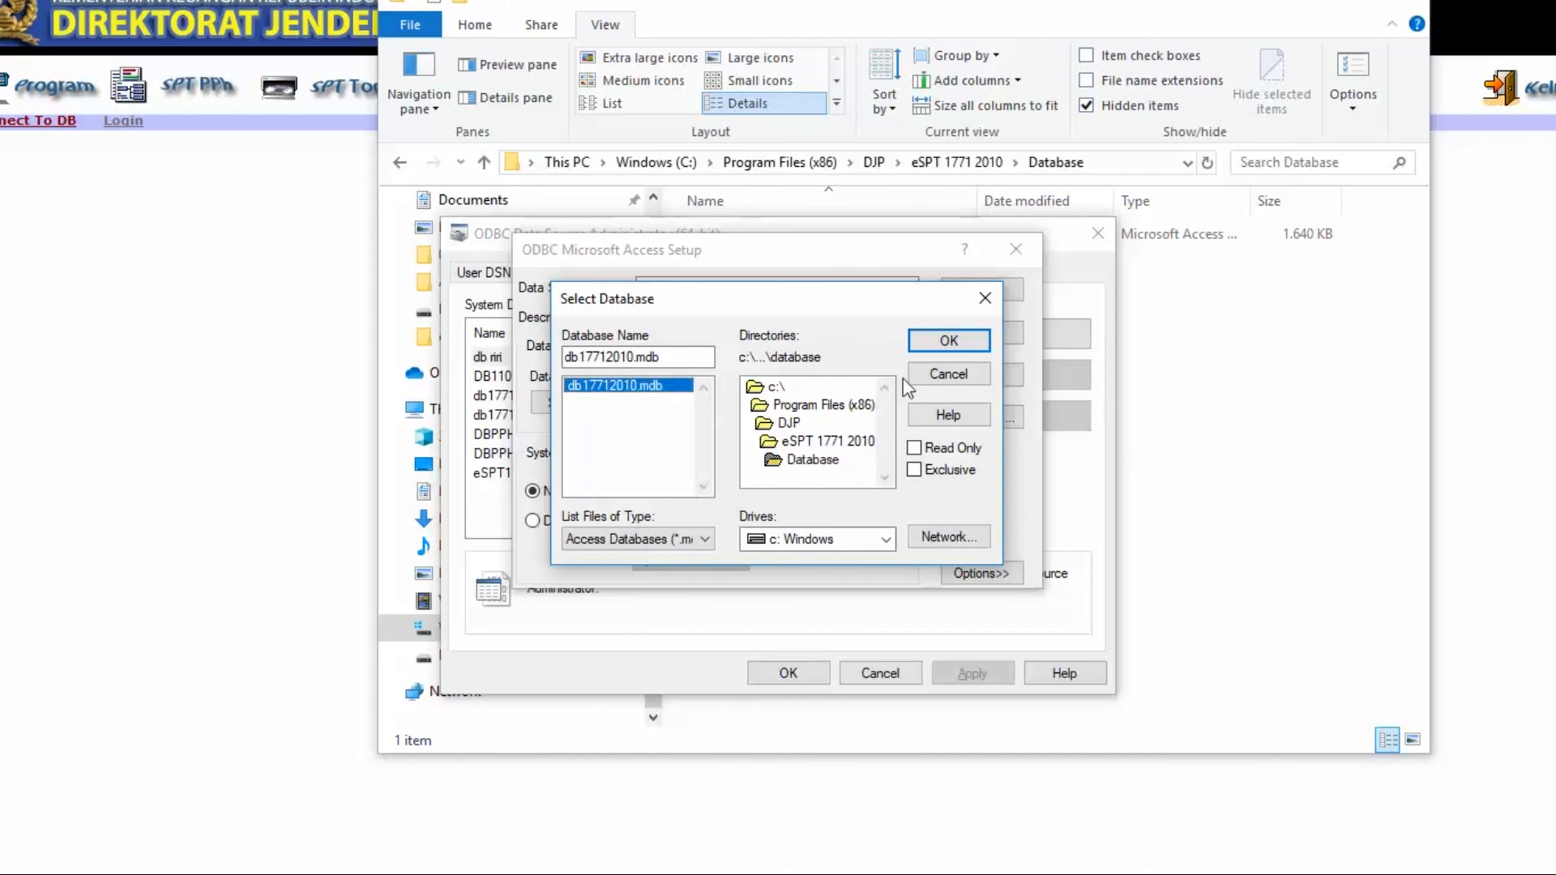
pyautogui.click(940, 348)
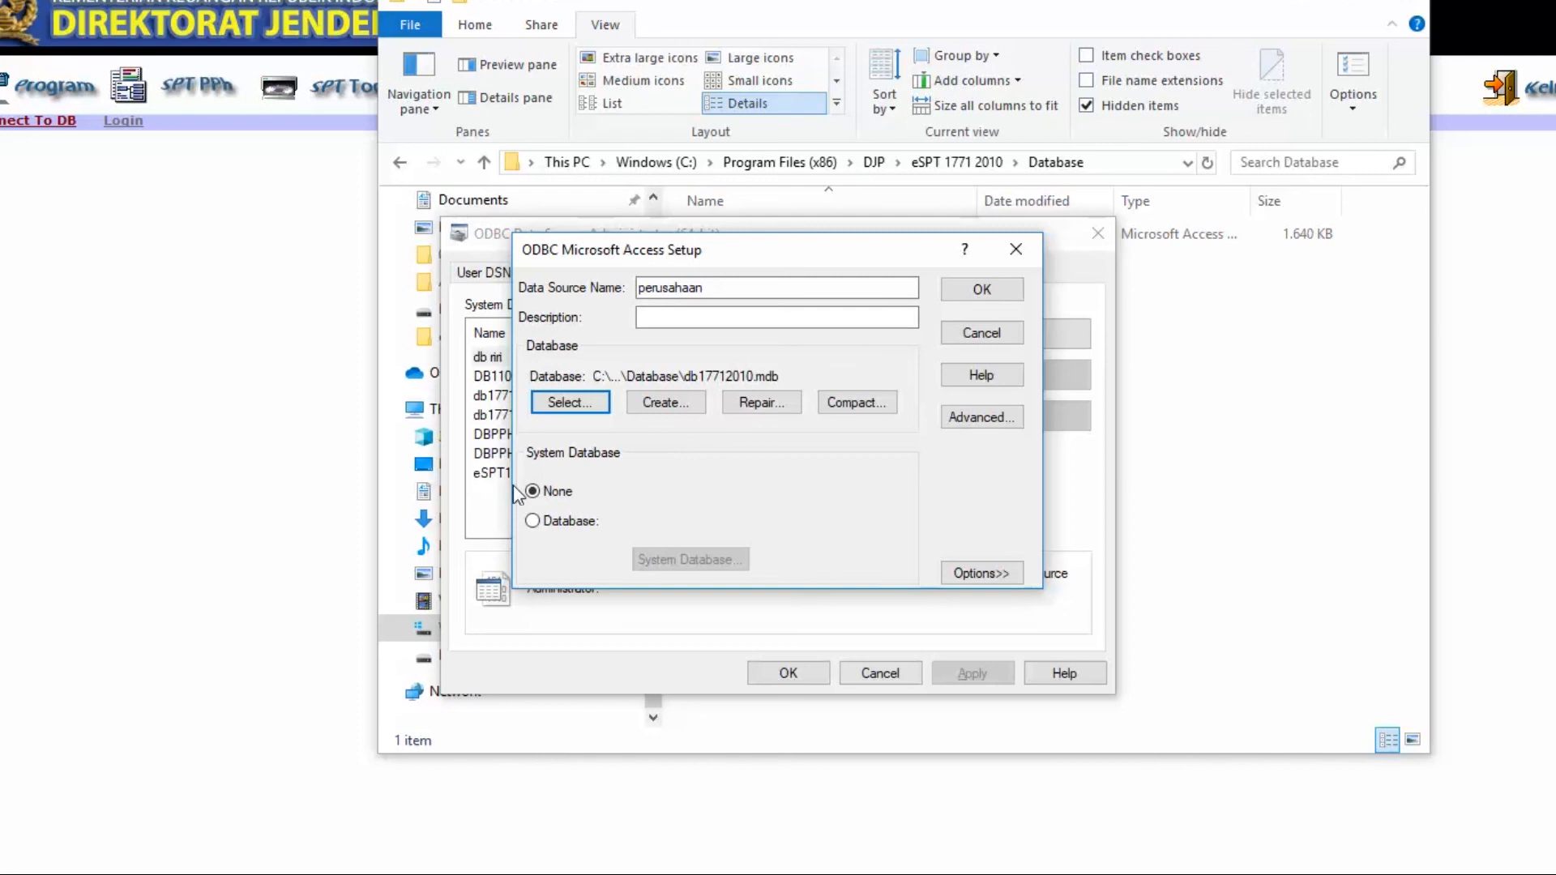
pyautogui.click(1006, 292)
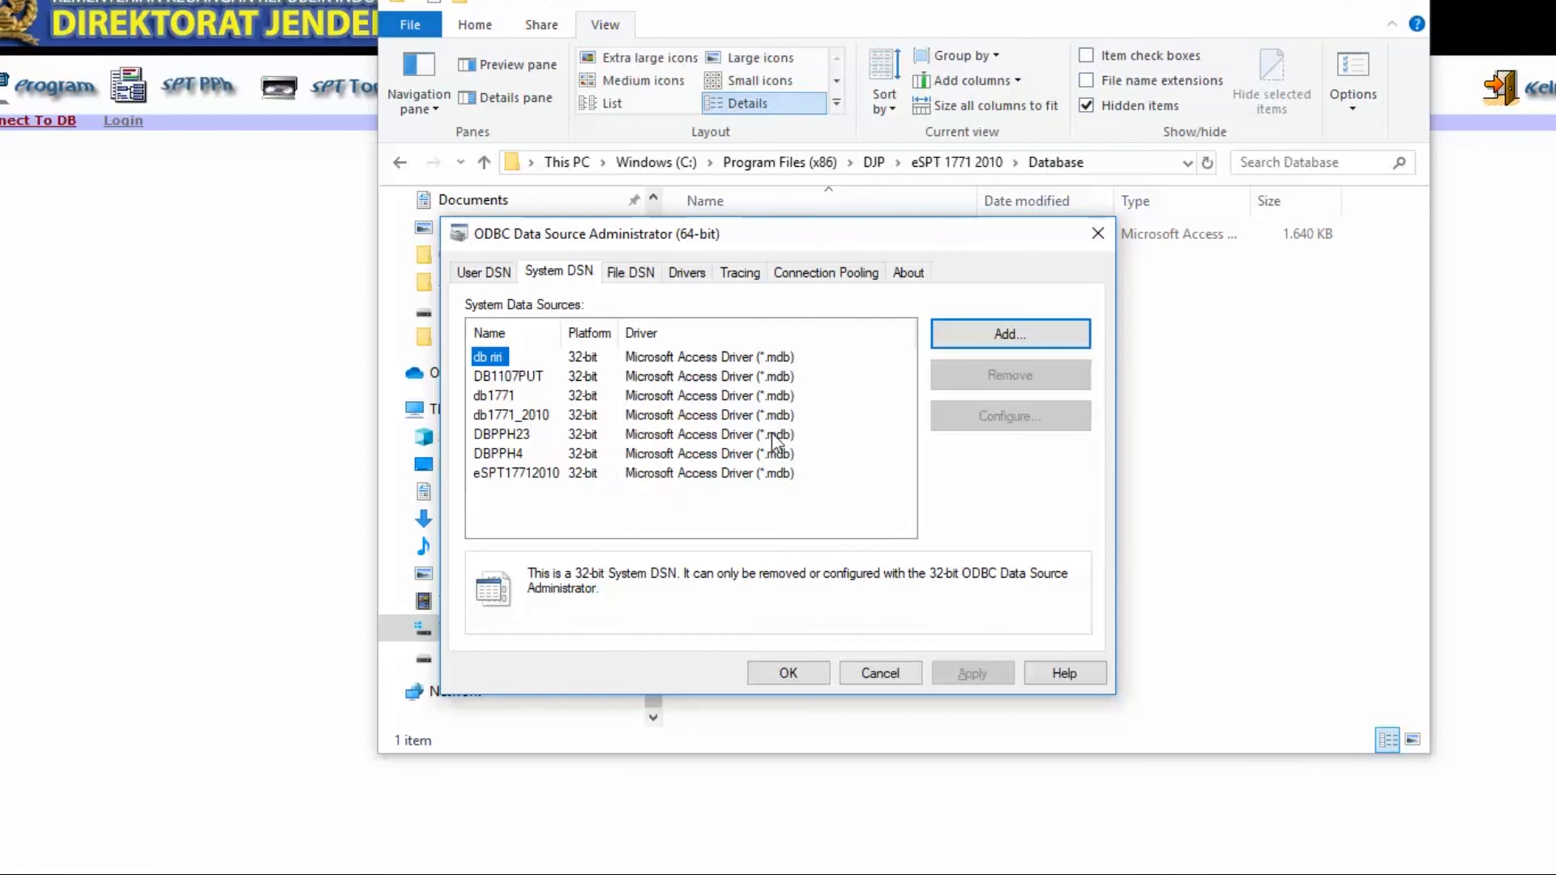
# Step: Check the user and system data source lists, and close the ODBC Data Source Administrator
pyautogui.click(848, 407)
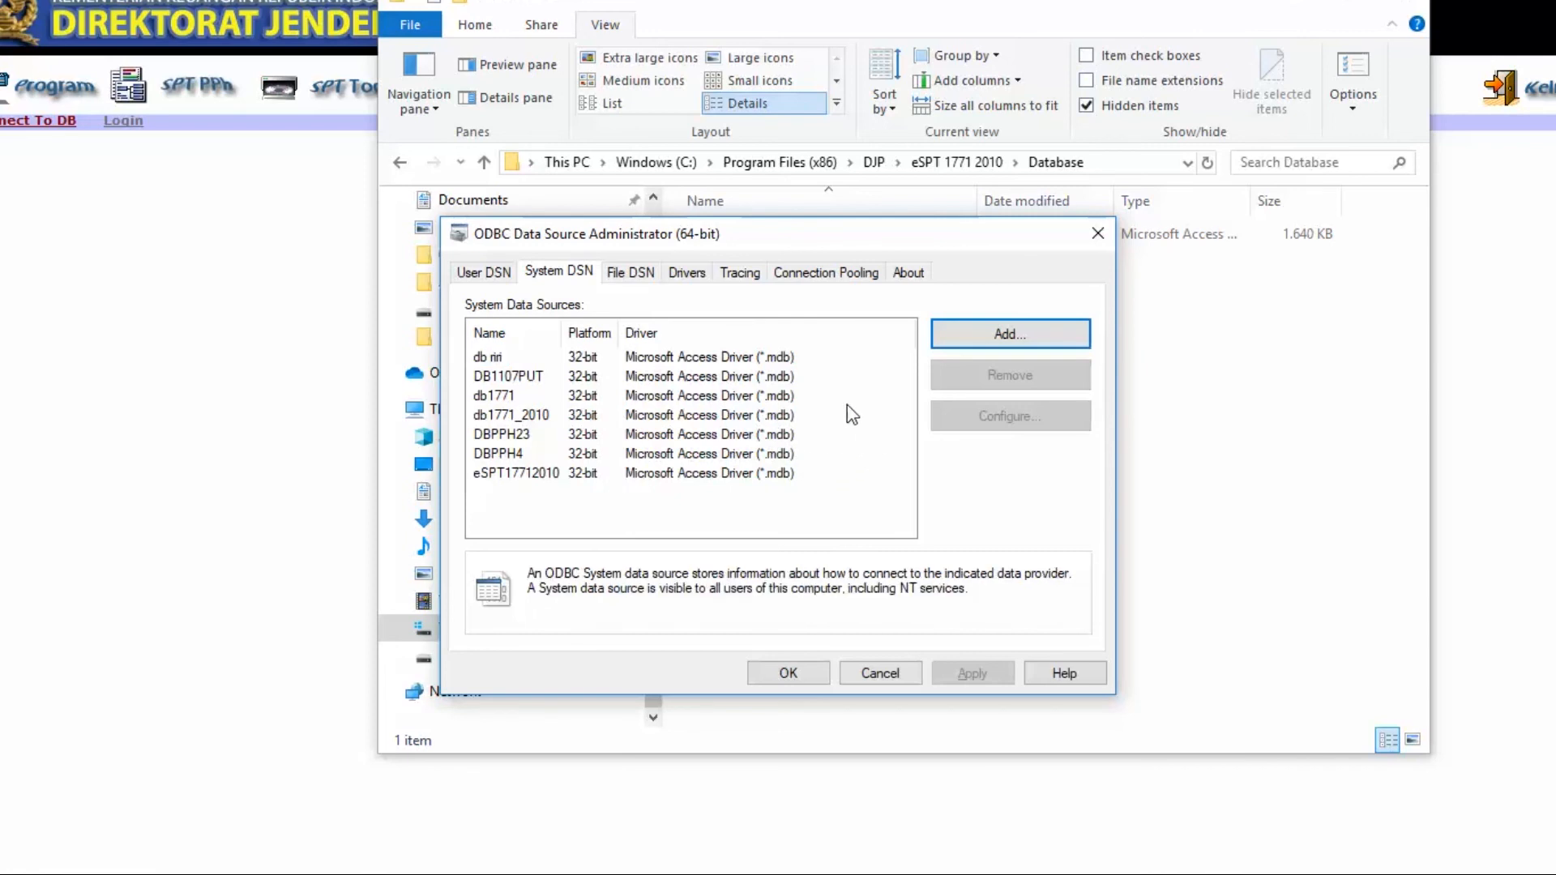
pyautogui.click(489, 275)
pyautogui.click(547, 278)
pyautogui.click(879, 674)
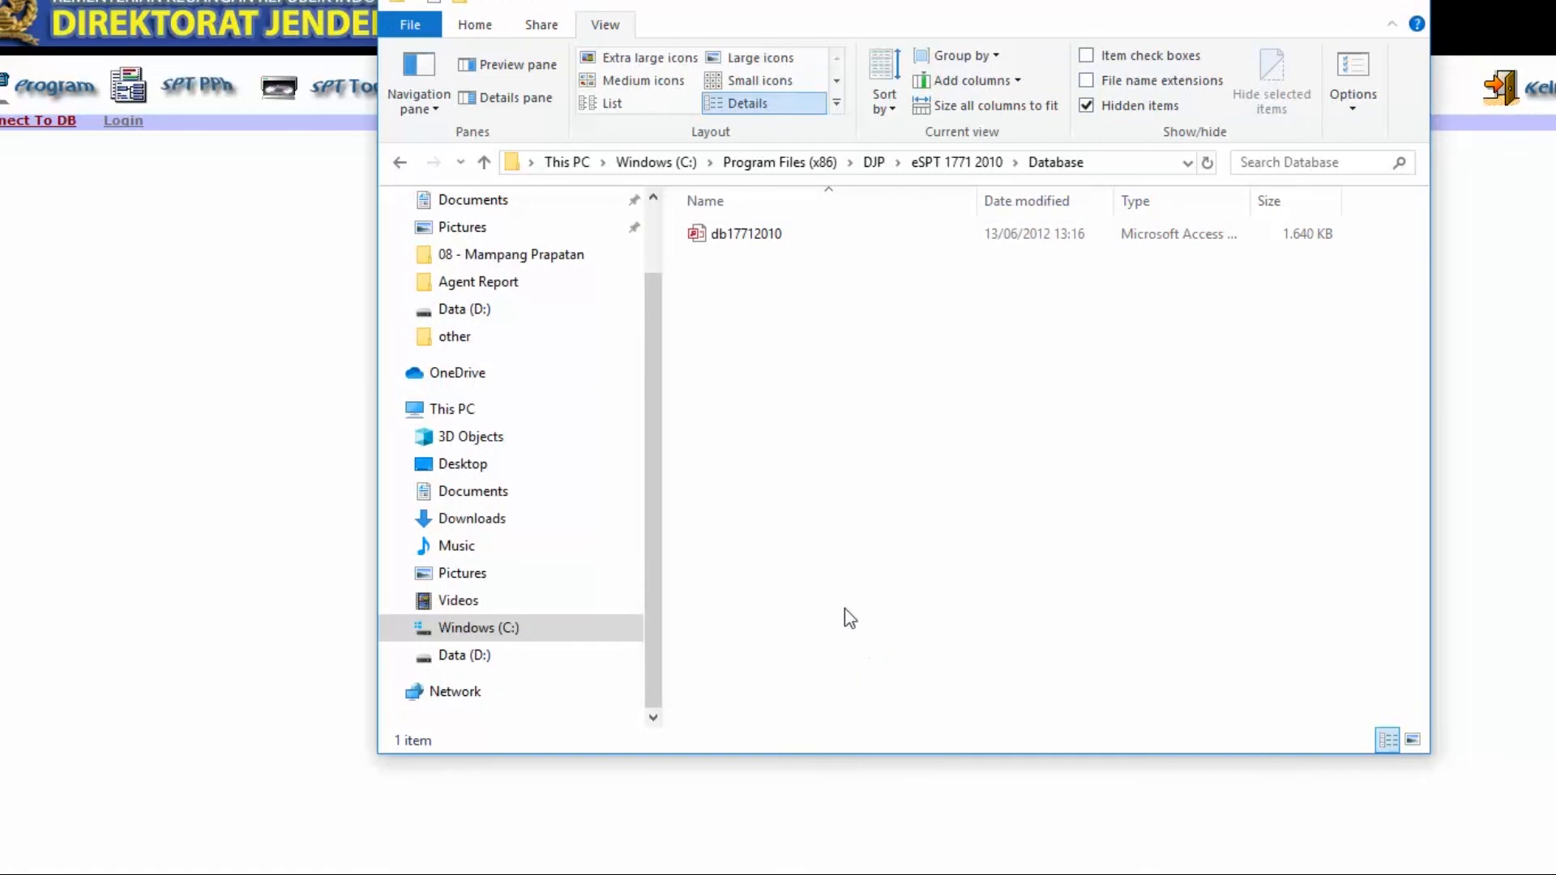